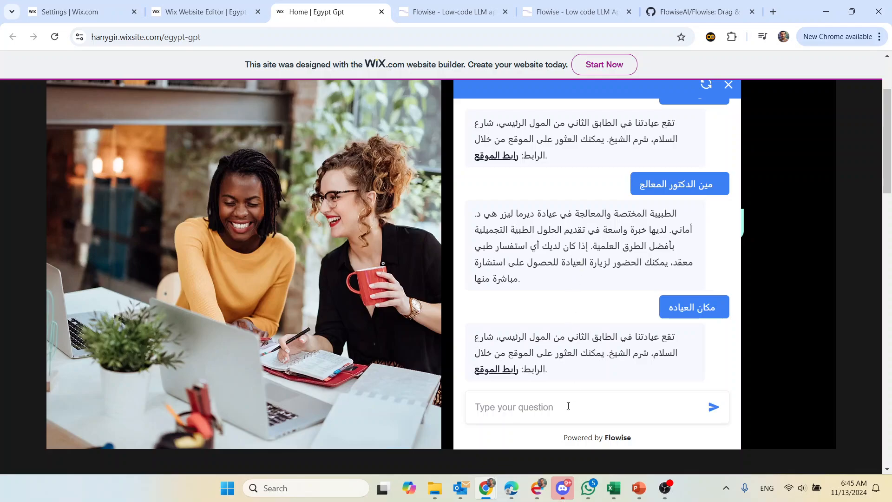
# Step: Ask the clinic chatbot for the phone number with the question "رقم التليفون"
pyautogui.hotkey('alt', 'shift')
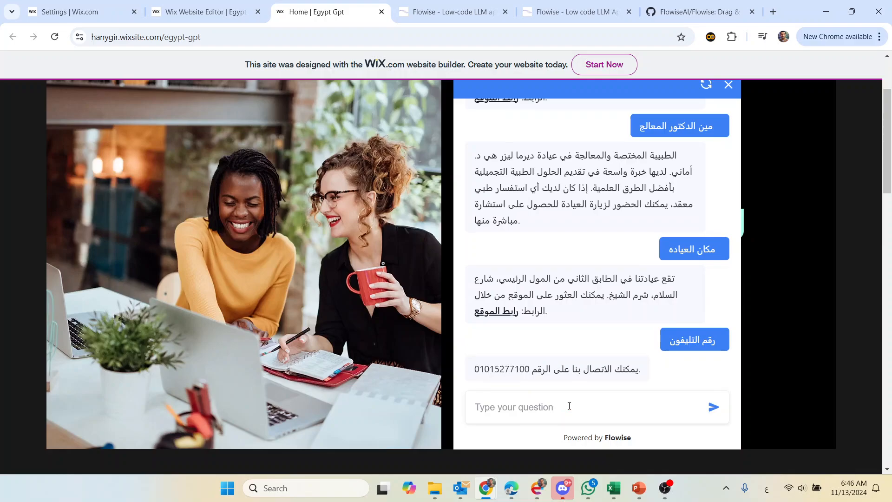
# Step: Open the FlowiseAI GitHub repository from the Flowise website and review the README's Quick Start, Docker and Developers setup instructions
pyautogui.click(539, 5)
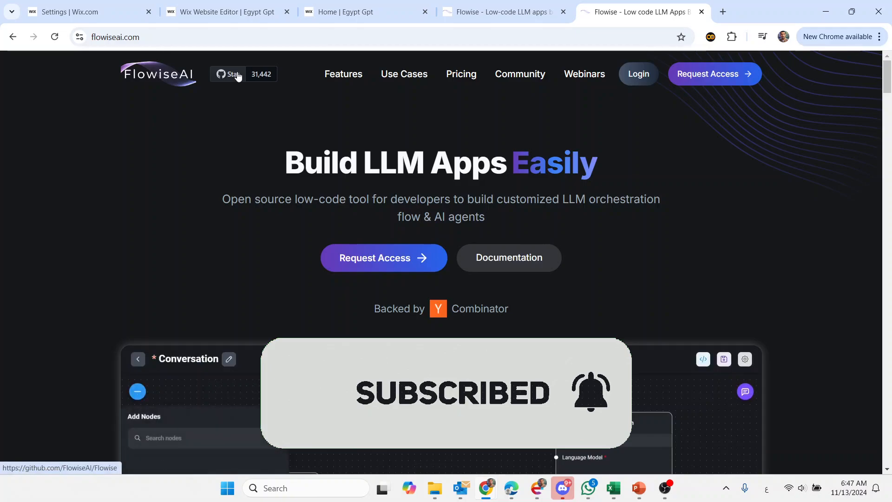
pyautogui.click(239, 75)
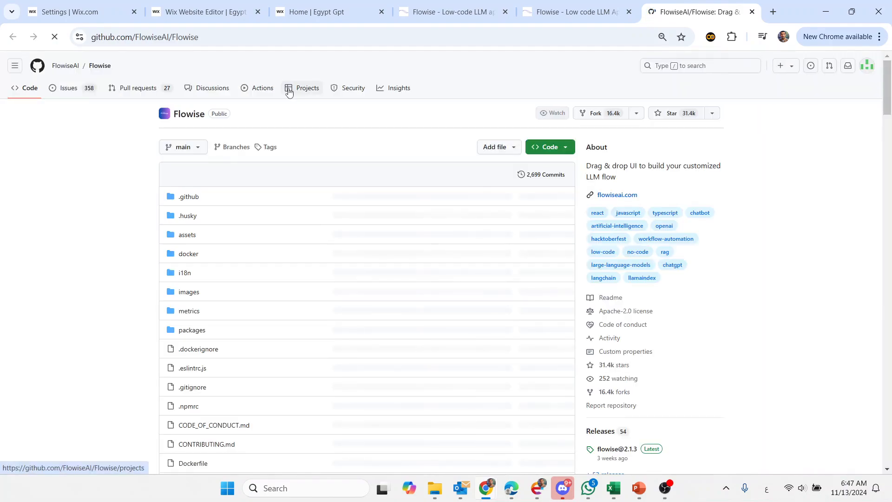
pyautogui.scroll(-2, 343, 190)
pyautogui.scroll(-5, 344, 189)
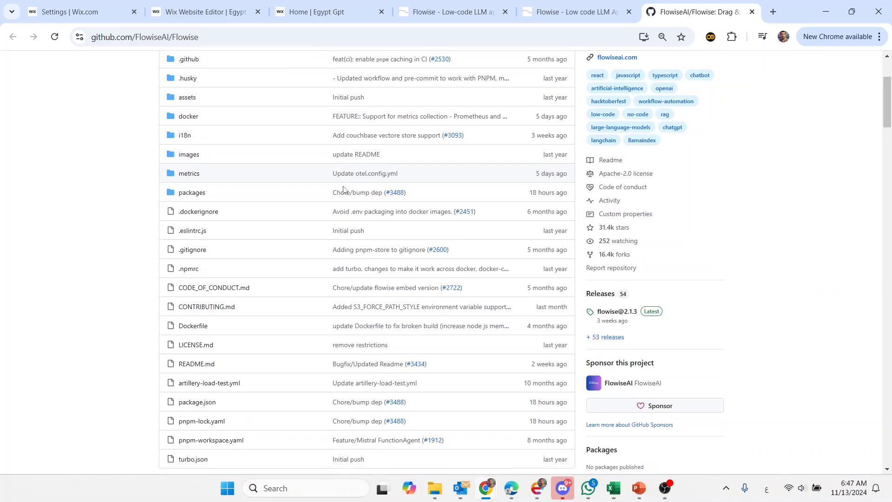
pyautogui.scroll(-14, 342, 186)
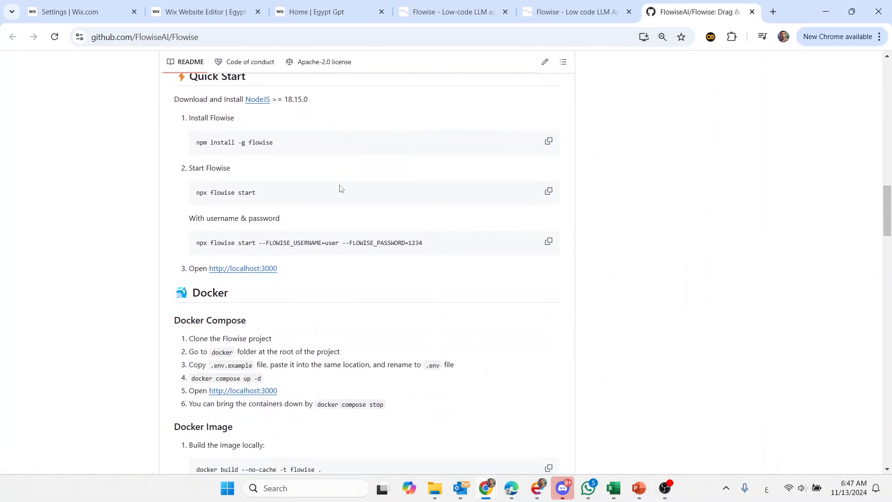
pyautogui.scroll(1, 340, 188)
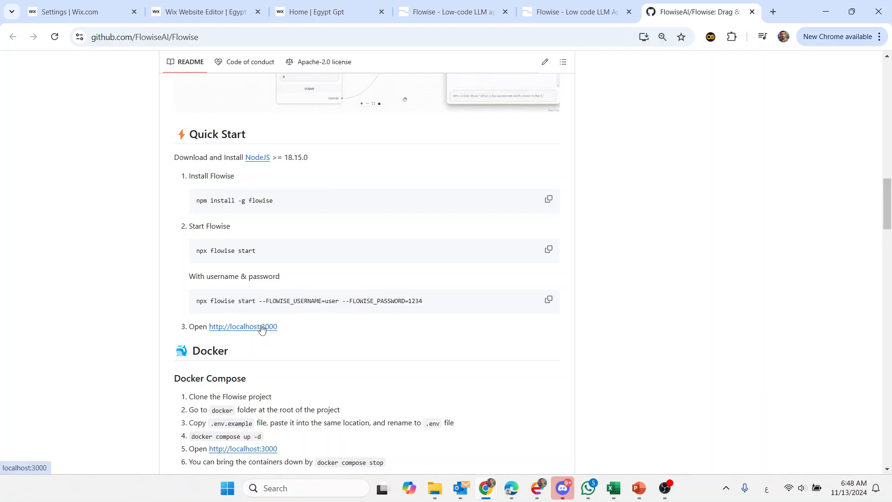
pyautogui.scroll(-5, 366, 323)
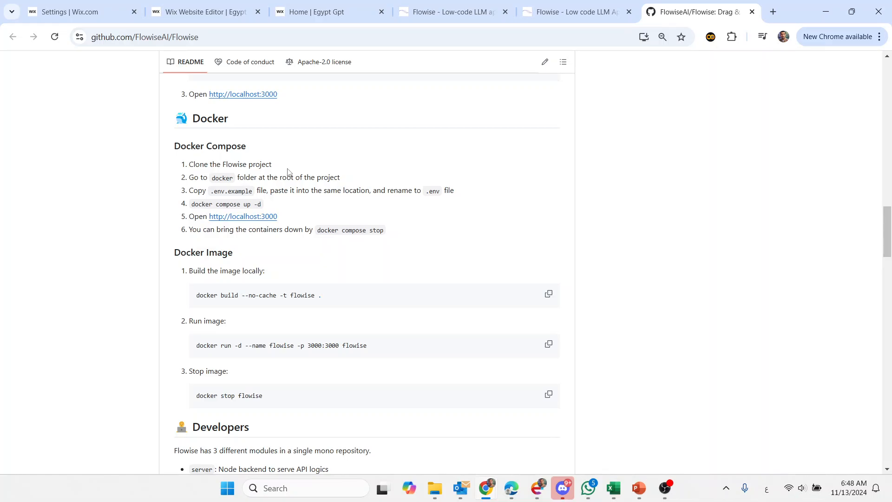
pyautogui.scroll(-5, 288, 172)
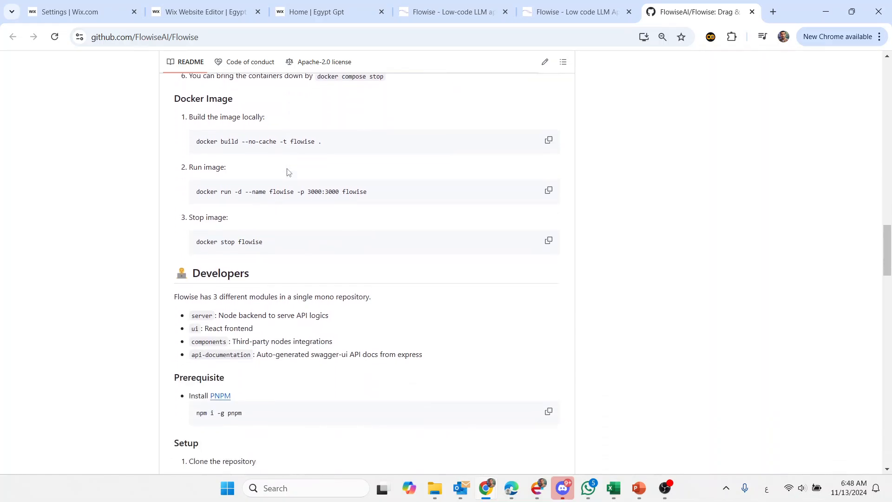
pyautogui.scroll(-15, 286, 168)
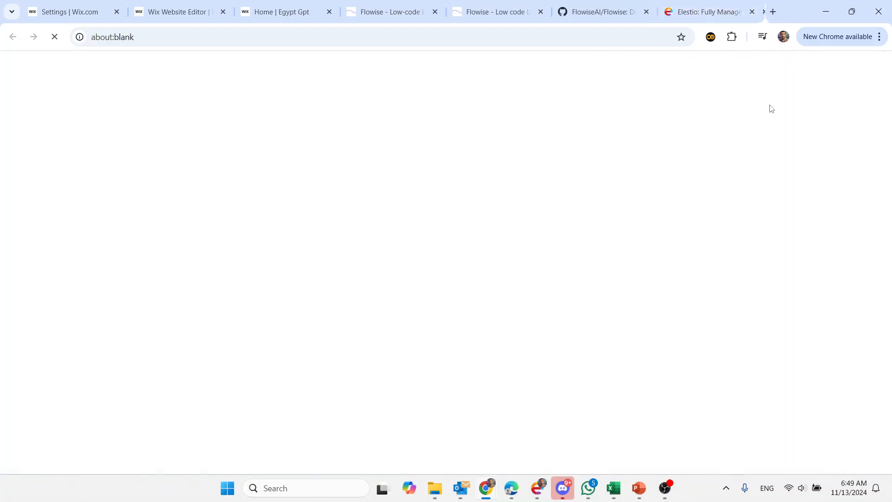
# Step: Start the Elestio free trial and sign up by authorizing the personal Google account
pyautogui.click(769, 105)
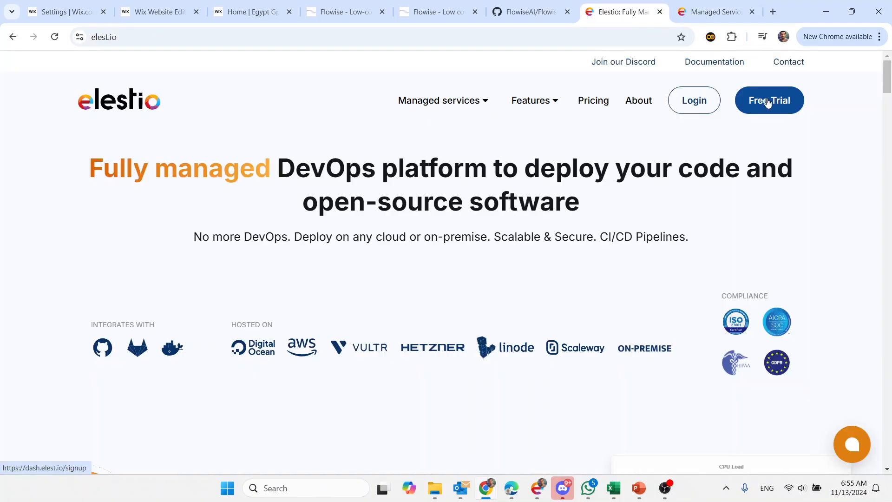
pyautogui.click(768, 102)
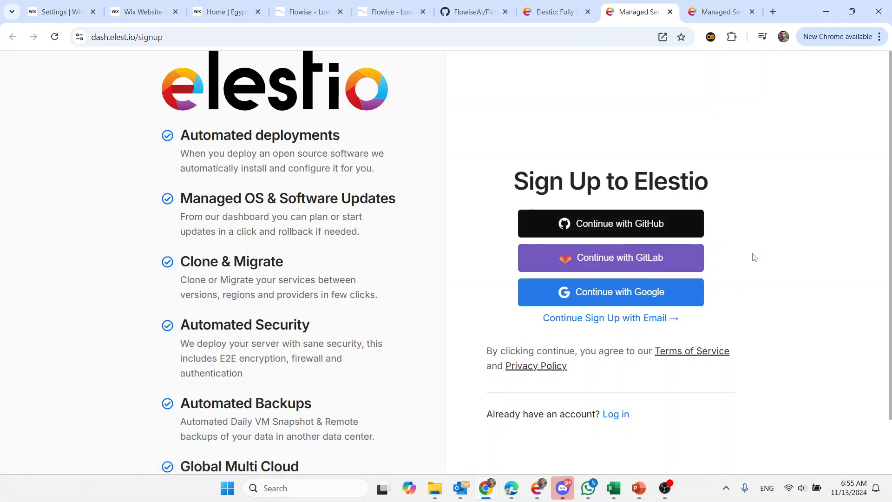
pyautogui.click(617, 293)
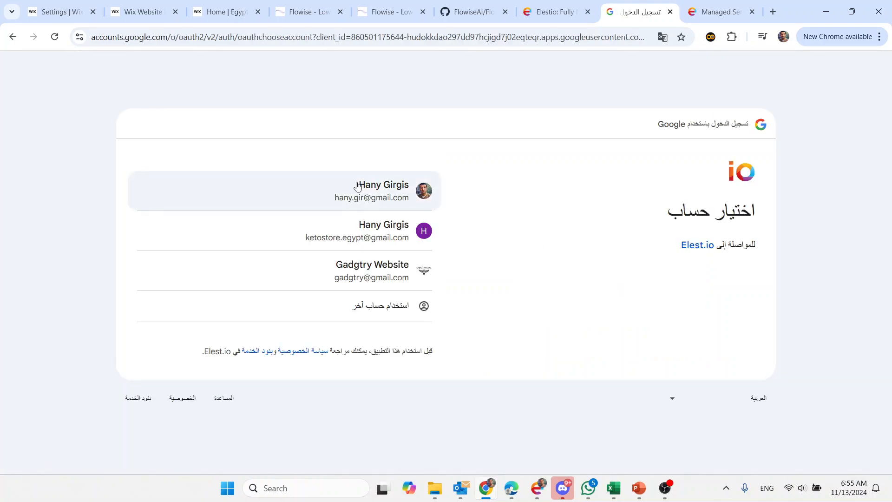
pyautogui.click(357, 185)
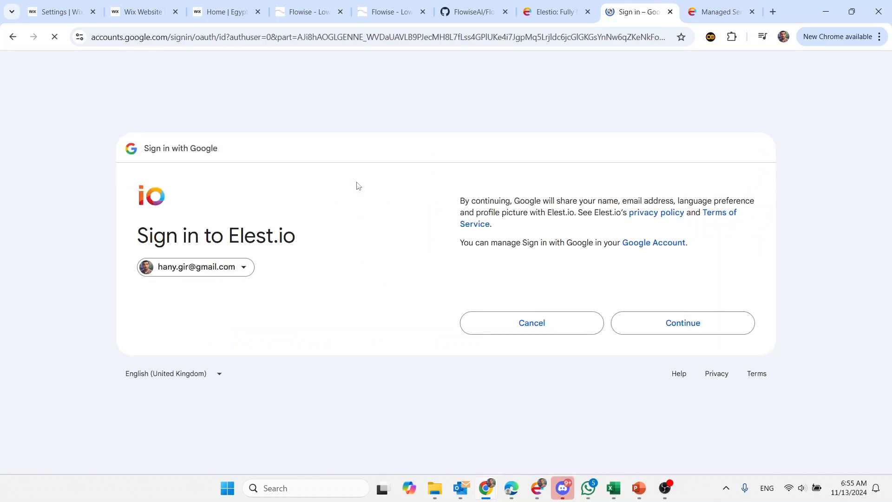
pyautogui.click(691, 328)
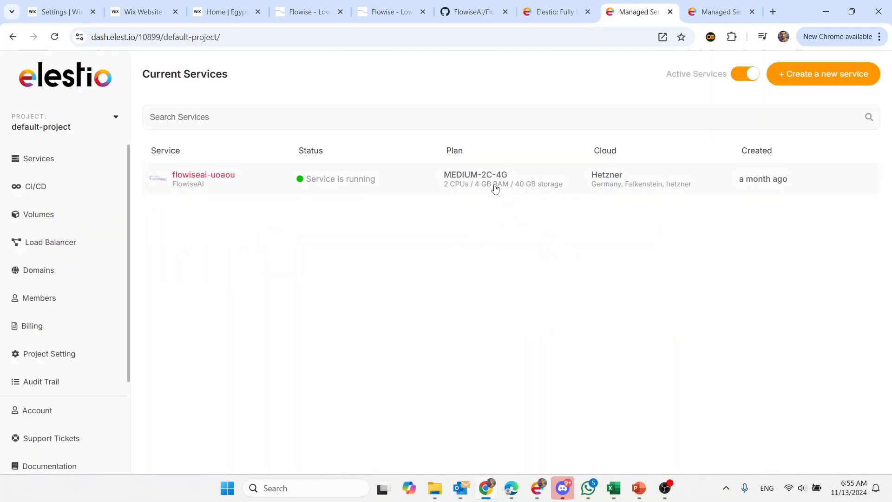
# Step: Start creating a new Elestio service, search for "flowise" and select FlowiseAI
pyautogui.click(822, 75)
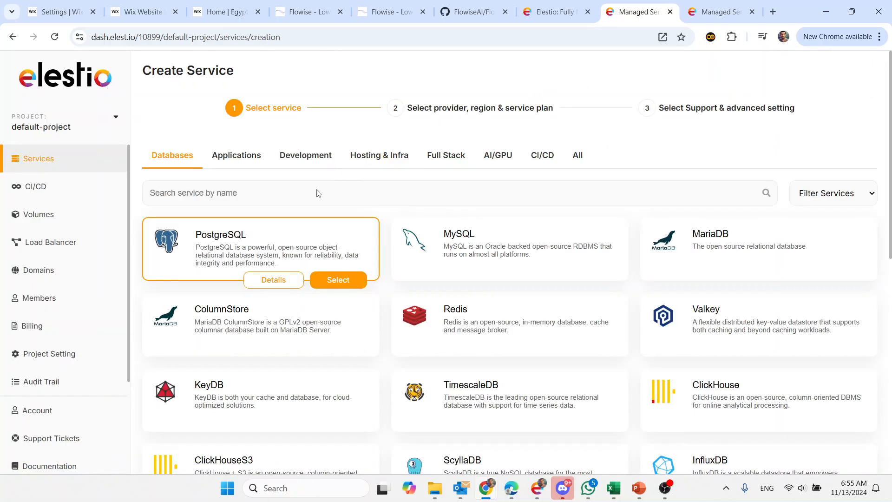
pyautogui.scroll(-10, 402, 264)
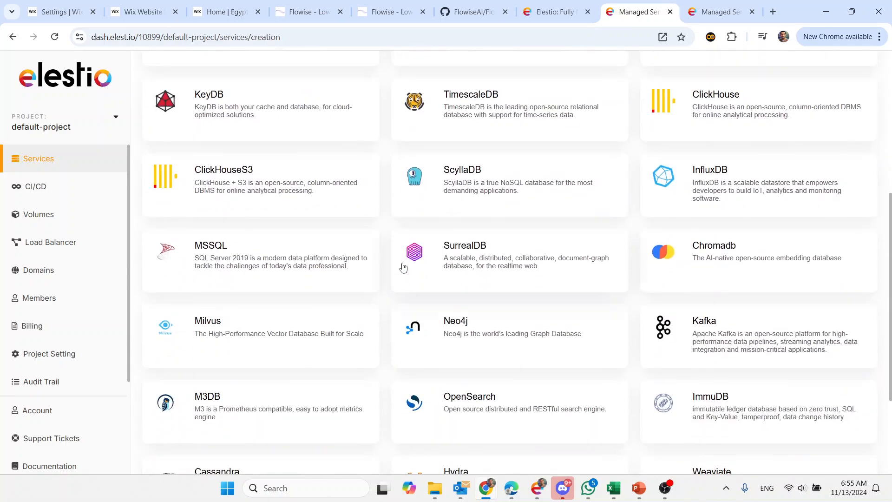
pyautogui.scroll(10, 402, 264)
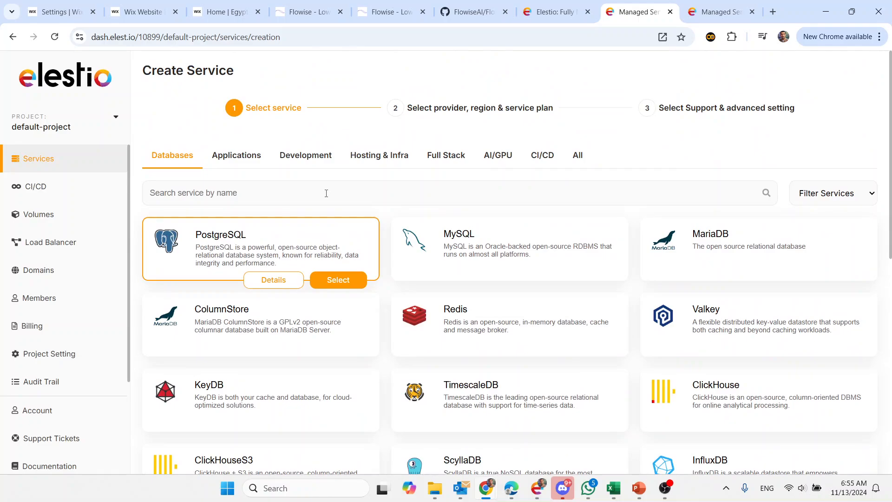
pyautogui.click(326, 193)
pyautogui.write('flowise')
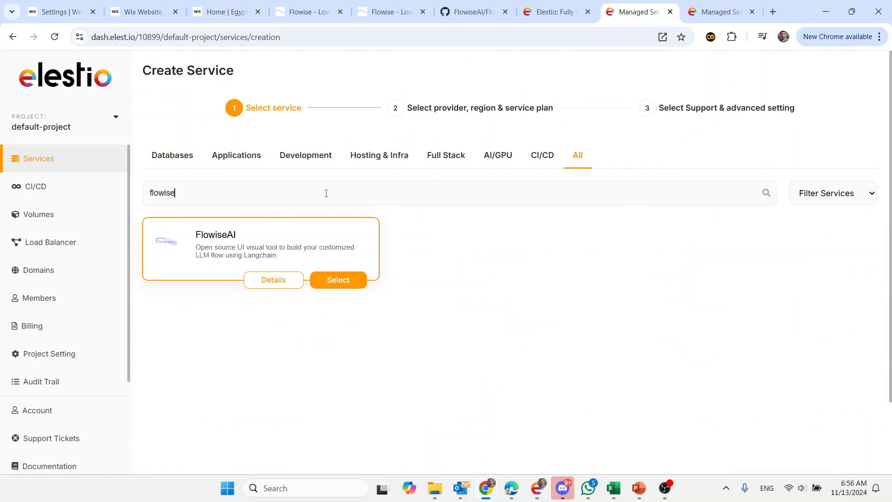
pyautogui.click(335, 279)
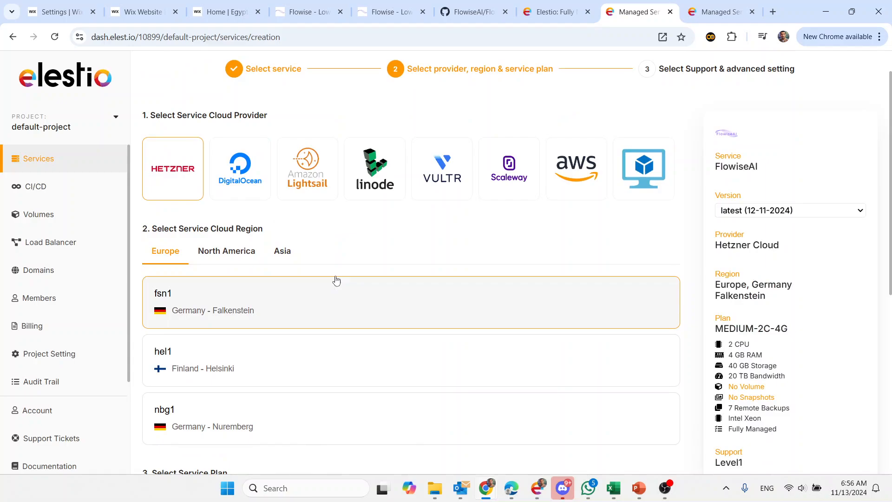
# Step: Accept Hetzner in Falkenstein, Germany with the MEDIUM-2C-4G plan and proceed with Level 1 support
pyautogui.scroll(-5, 496, 240)
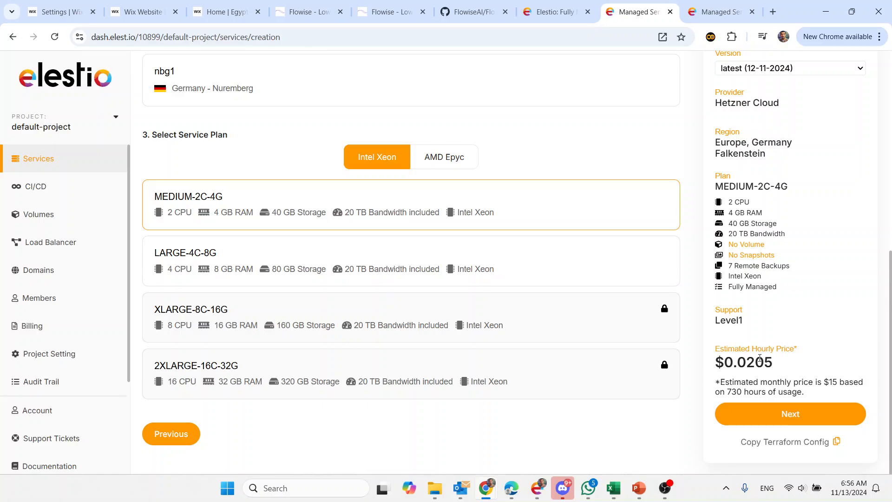
pyautogui.click(771, 414)
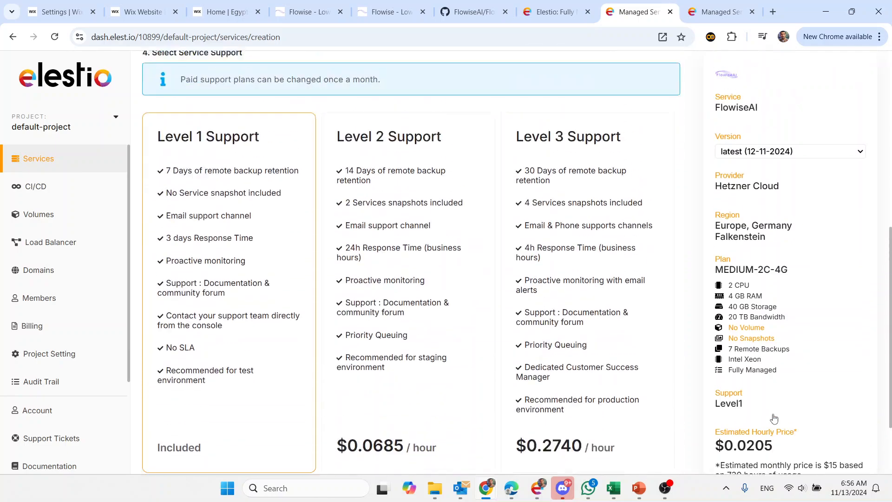
pyautogui.click(754, 412)
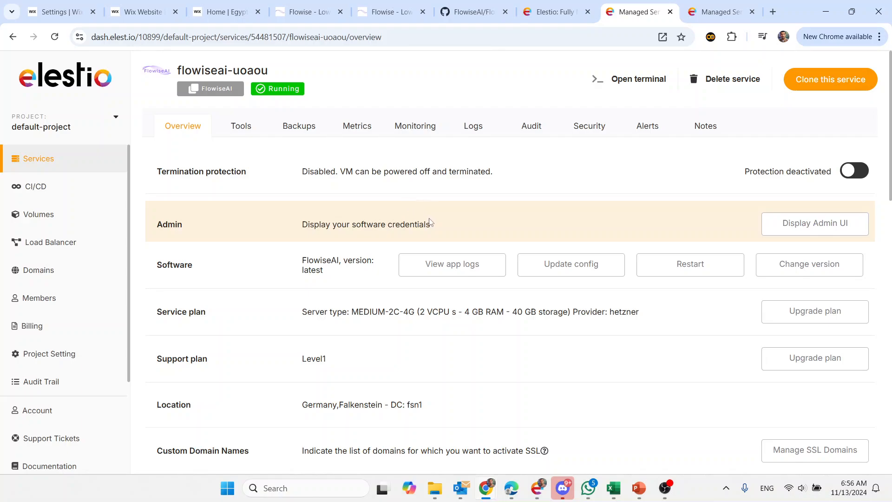
# Step: Display the running FlowiseAI service's admin credentials, copy the password and open its Admin UI address
pyautogui.click(808, 228)
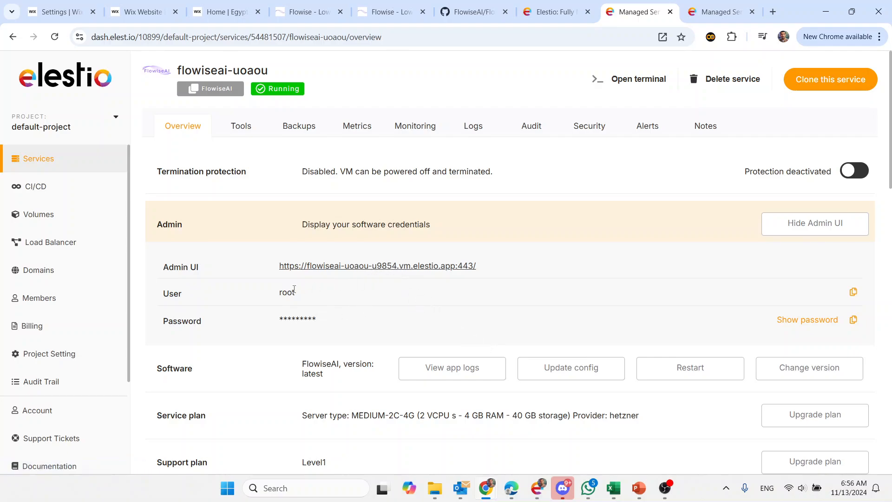
pyautogui.click(853, 320)
pyautogui.click(414, 267)
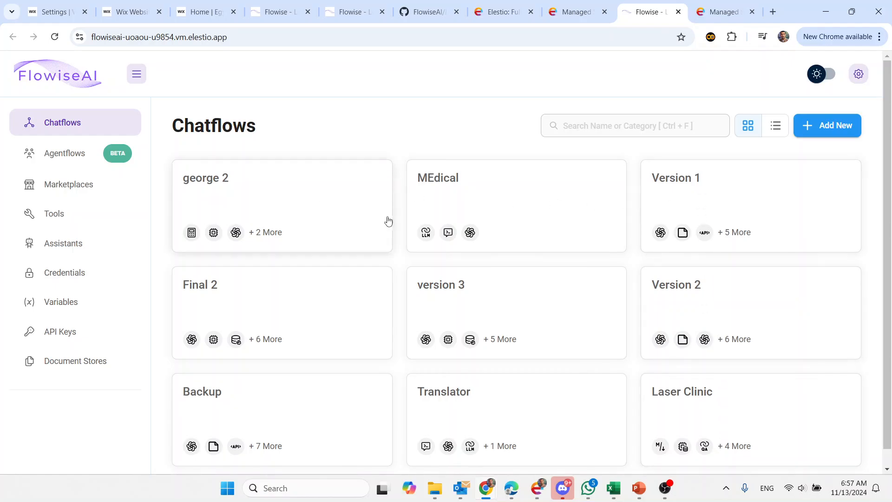
# Step: Look at a blank chatflow canvas, and browse the Marketplace's community templates through to WebPage QnA
pyautogui.click(826, 126)
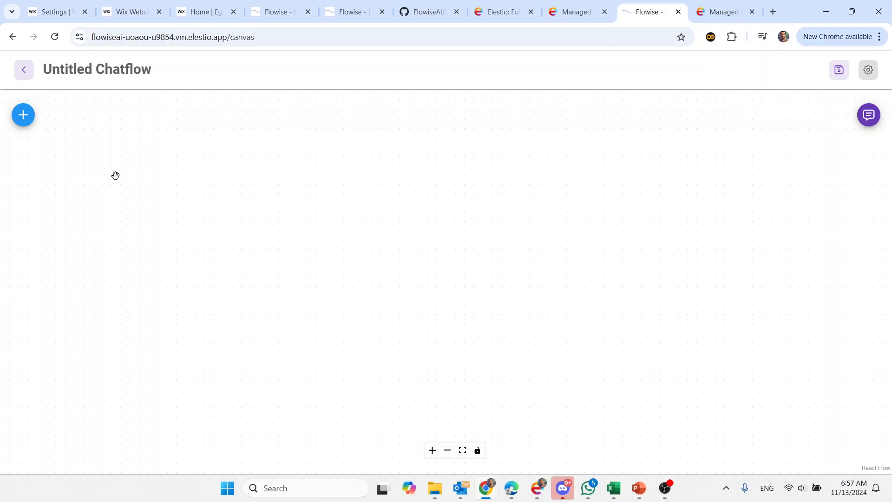
pyautogui.click(24, 77)
pyautogui.click(86, 195)
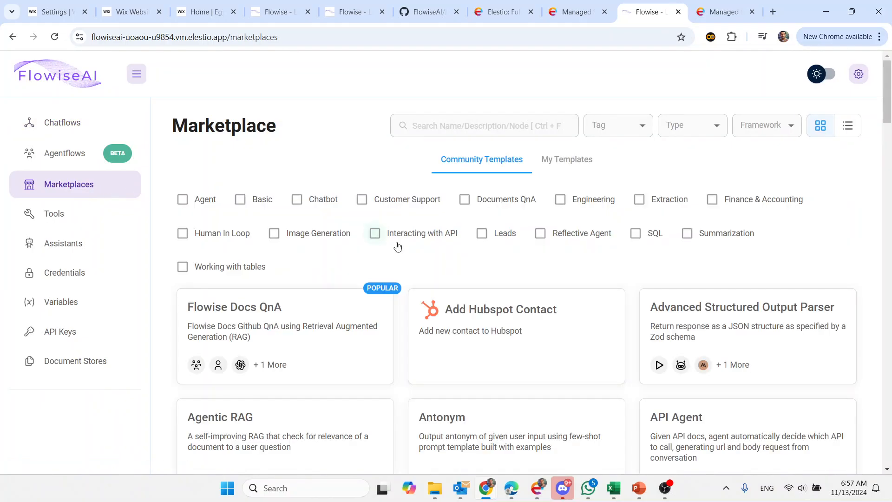
pyautogui.scroll(-14, 455, 255)
pyautogui.scroll(-7, 454, 255)
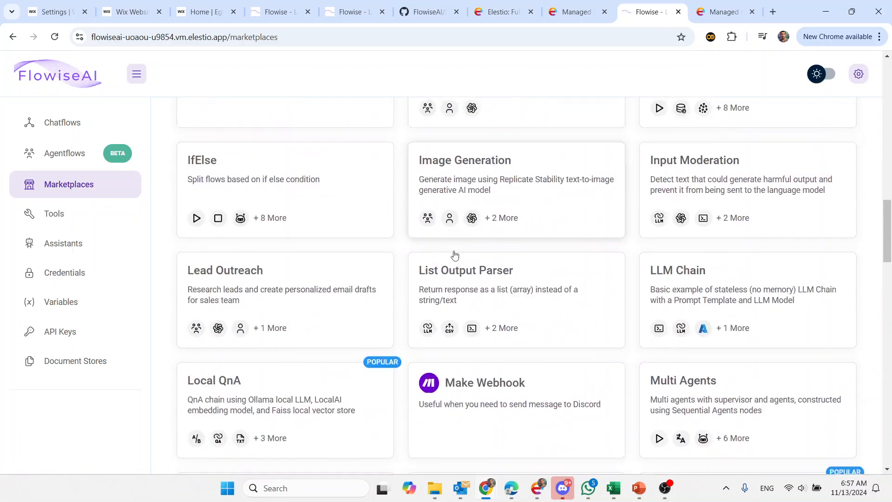
pyautogui.scroll(-2, 455, 254)
pyautogui.scroll(-6, 455, 255)
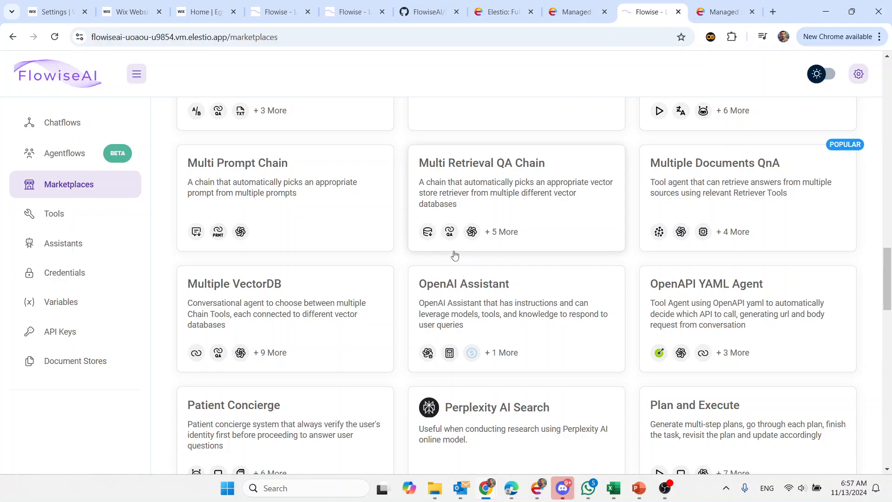
pyautogui.scroll(-20, 455, 255)
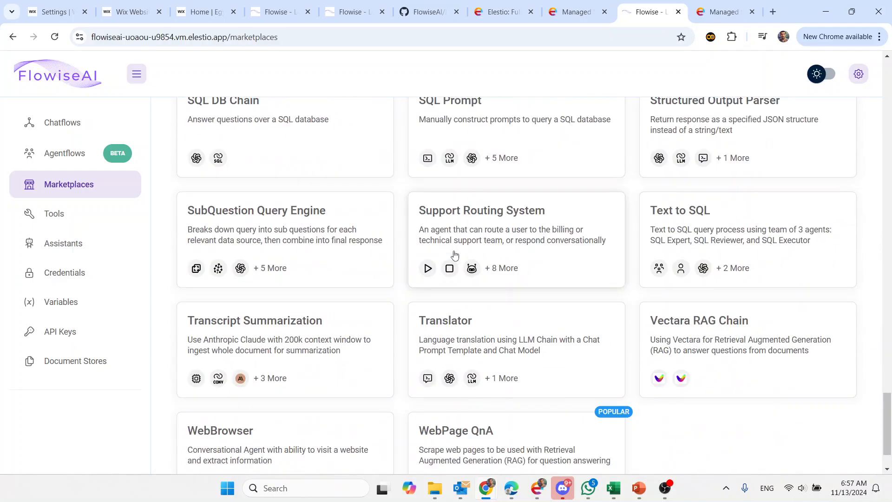
pyautogui.scroll(10, 455, 254)
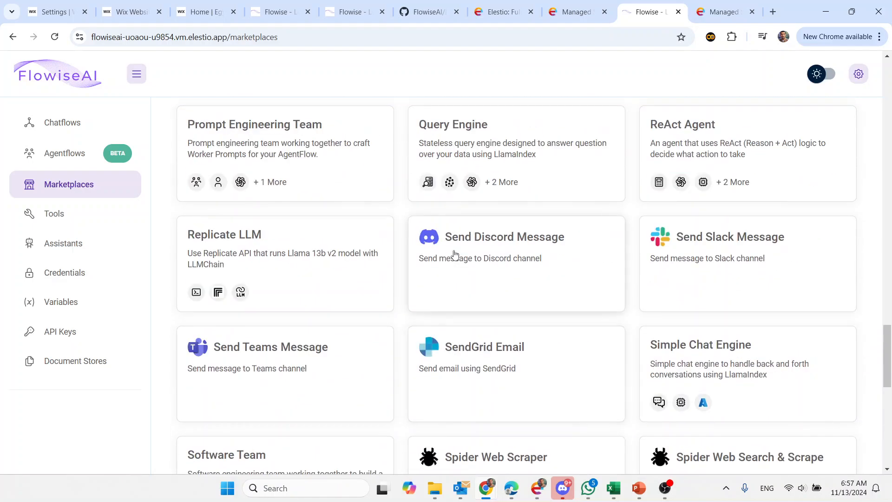
pyautogui.scroll(-5, 455, 254)
pyautogui.scroll(-5, 455, 255)
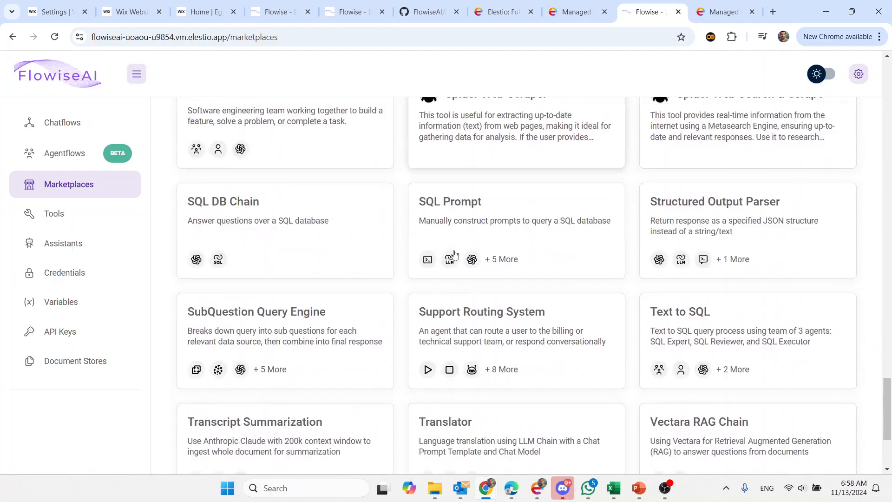
pyautogui.scroll(-2, 454, 255)
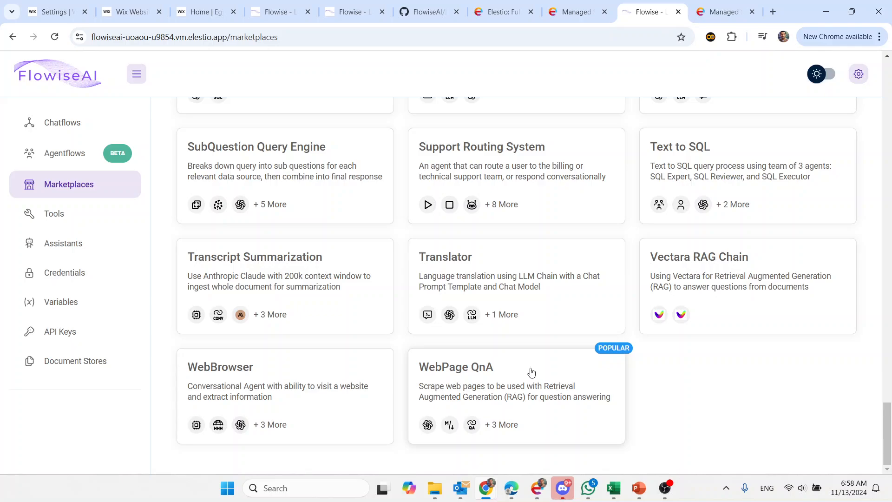
pyautogui.scroll(20, 532, 372)
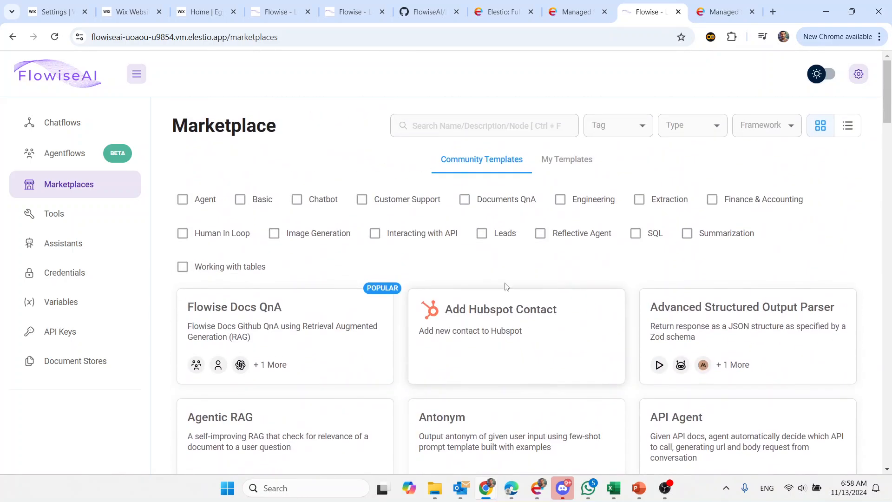
# Step: Return to the Chatflows overview and create a new blank chatflow
pyautogui.click(56, 124)
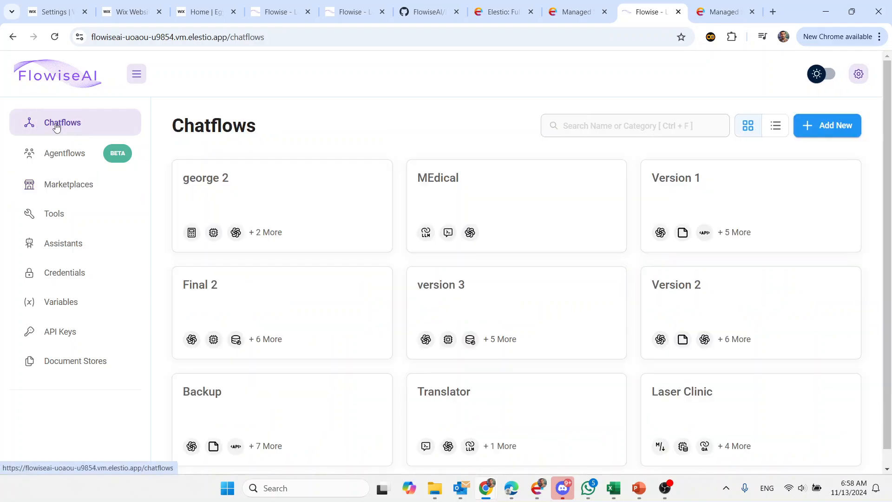
pyautogui.click(817, 127)
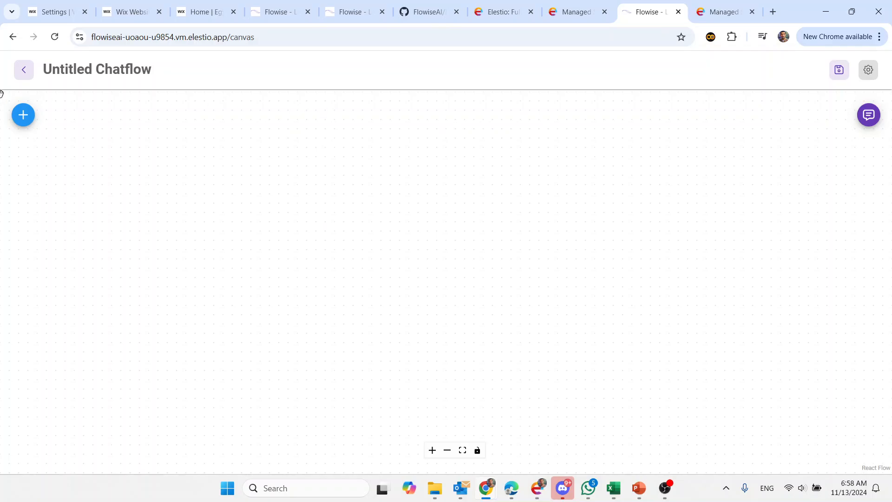
# Step: Glance at the available node categories, and save the blank chatflow under the name New
pyautogui.click(22, 124)
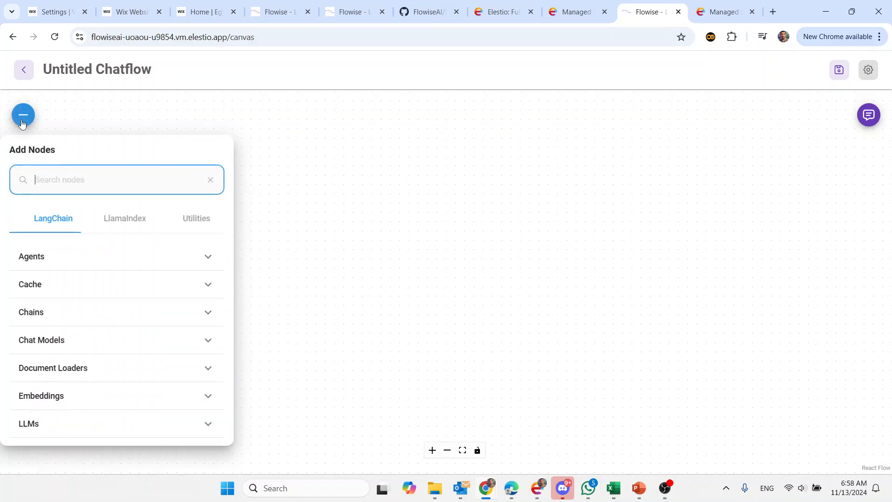
pyautogui.scroll(-5, 125, 348)
pyautogui.click(839, 70)
pyautogui.click(400, 259)
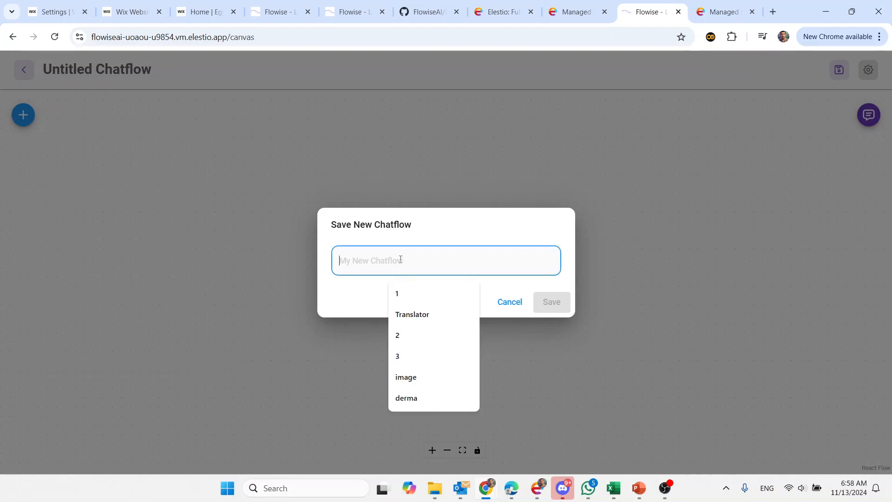
pyautogui.write('New')
pyautogui.click(552, 302)
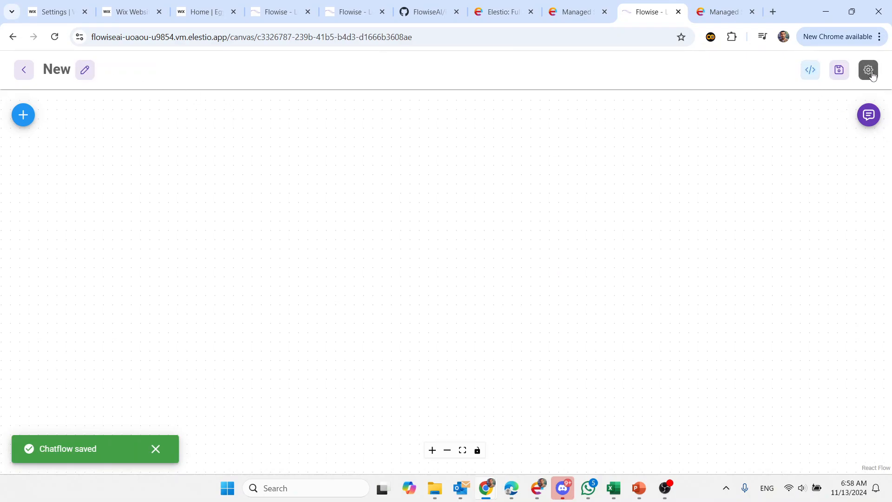
# Step: Review the chatflow's embed and API options: Popup Html with its copyable snippet, Fullpage Html, Popup React, Python, JavaScript, CURL and Share Chatbot
pyautogui.click(815, 72)
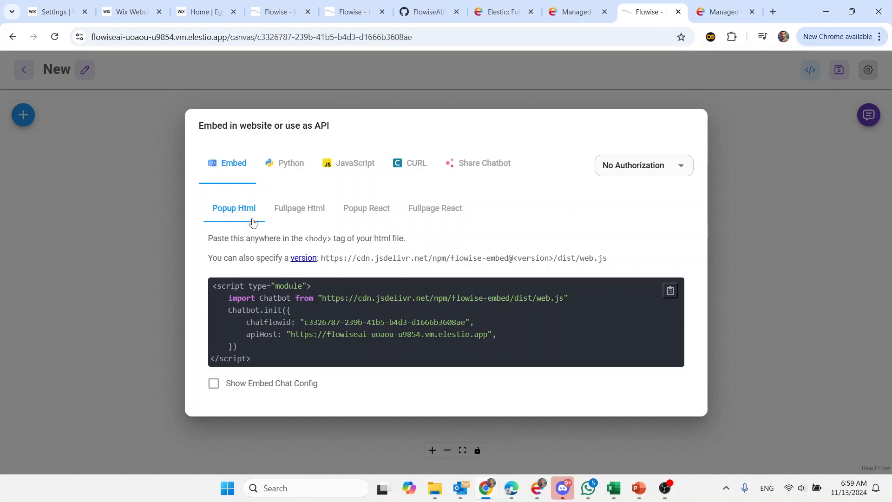
pyautogui.click(671, 294)
pyautogui.click(313, 212)
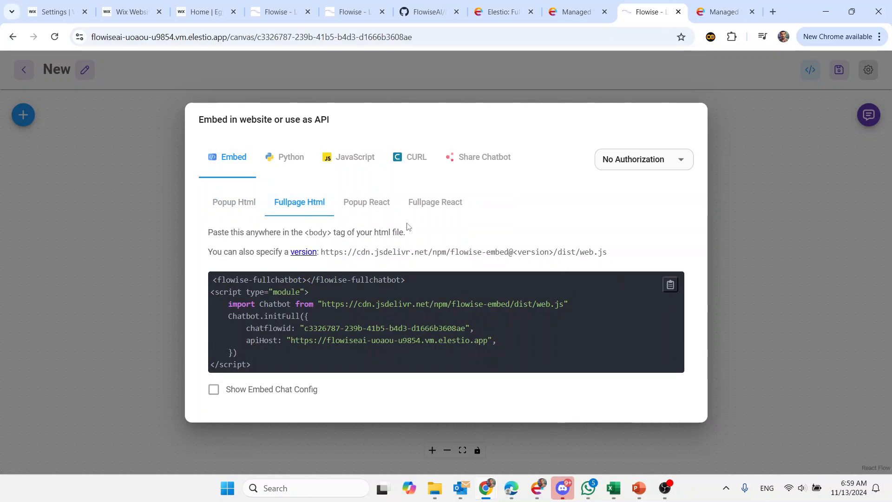
pyautogui.click(369, 203)
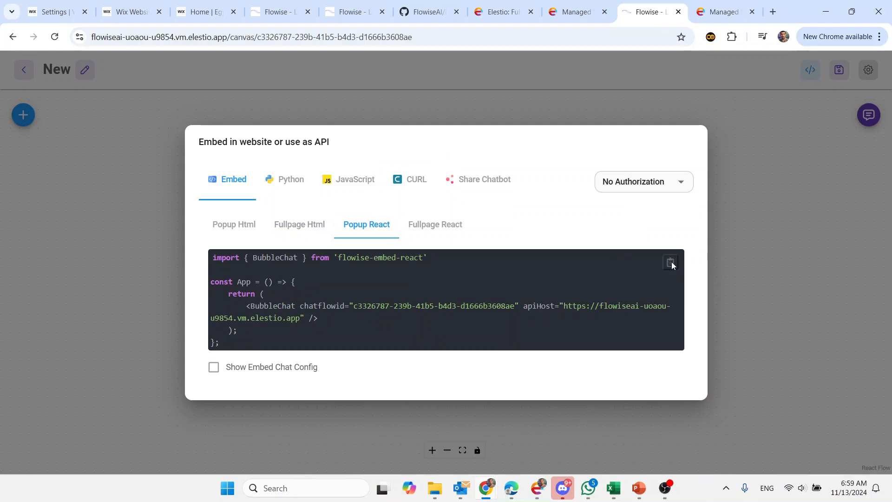
pyautogui.click(294, 180)
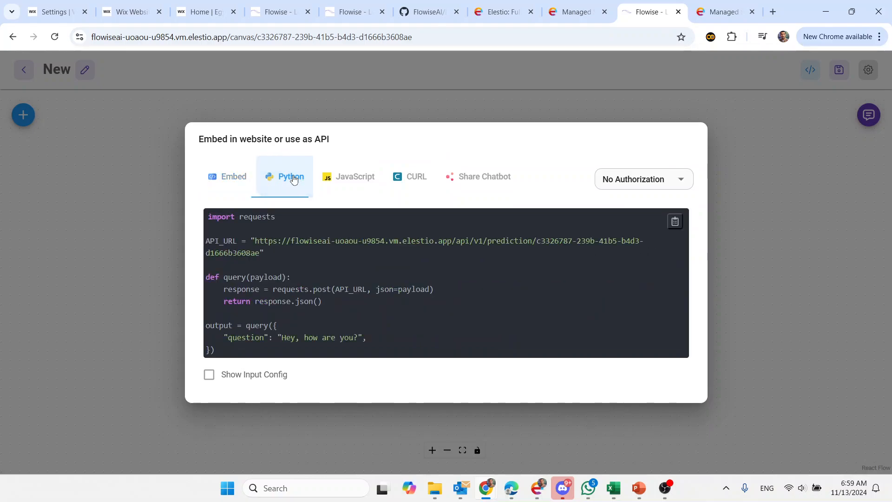
pyautogui.click(346, 176)
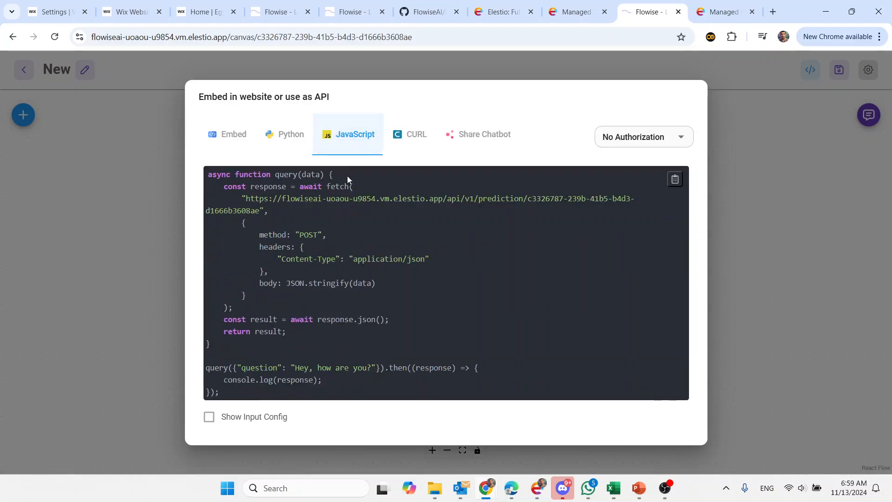
pyautogui.click(410, 137)
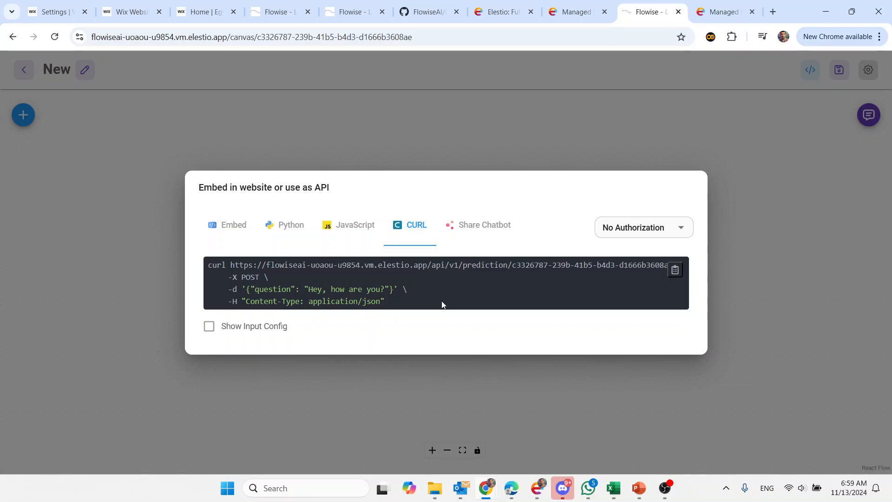
pyautogui.click(487, 227)
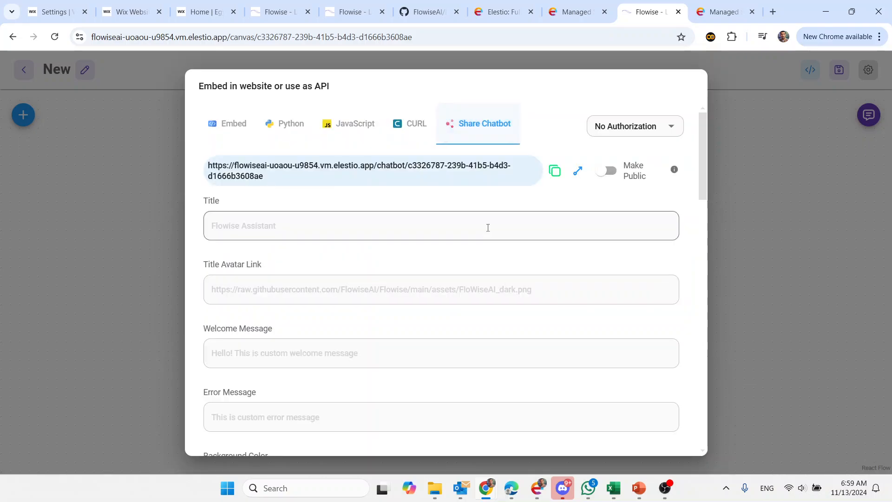
# Step: Open the shared chatbot page, send the test message "hi", and return to the chatflow canvas with the embed dialog closed
pyautogui.click(577, 171)
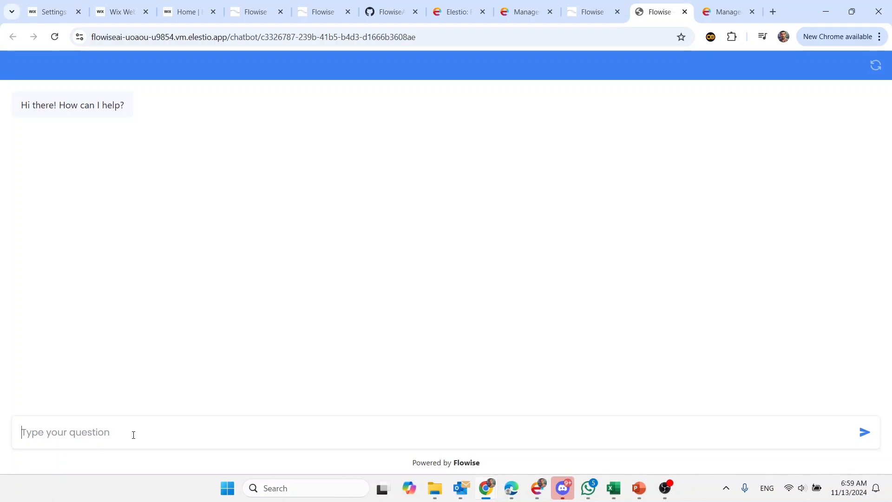
pyautogui.write('hi')
pyautogui.press('Return')
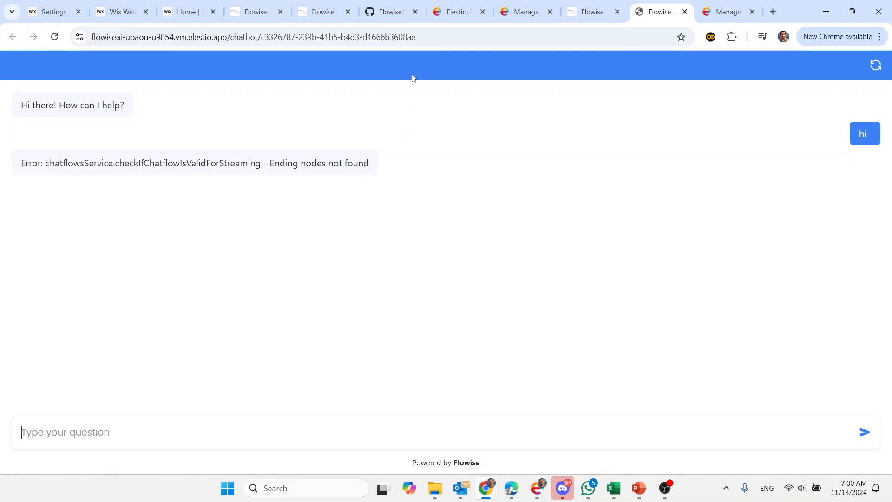
pyautogui.click(592, 5)
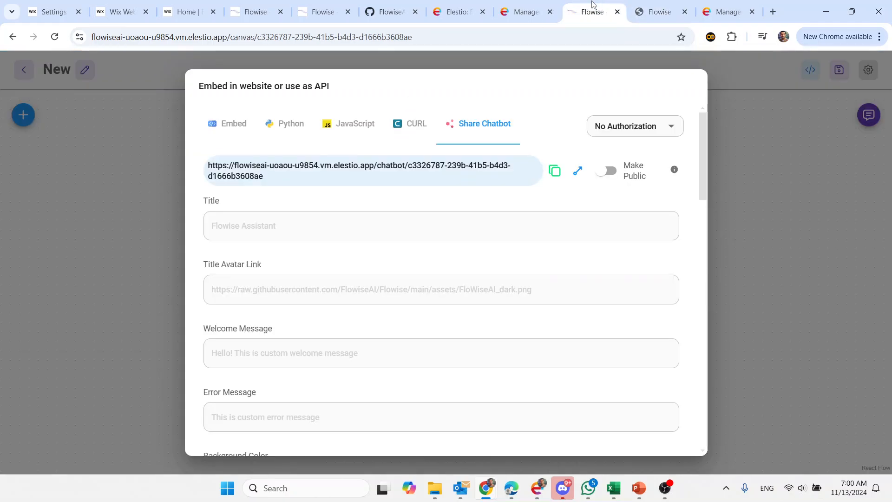
pyautogui.click(779, 135)
# Step: Look over the chatflow's settings options and its built-in test chat, leaving both closed
pyautogui.click(869, 70)
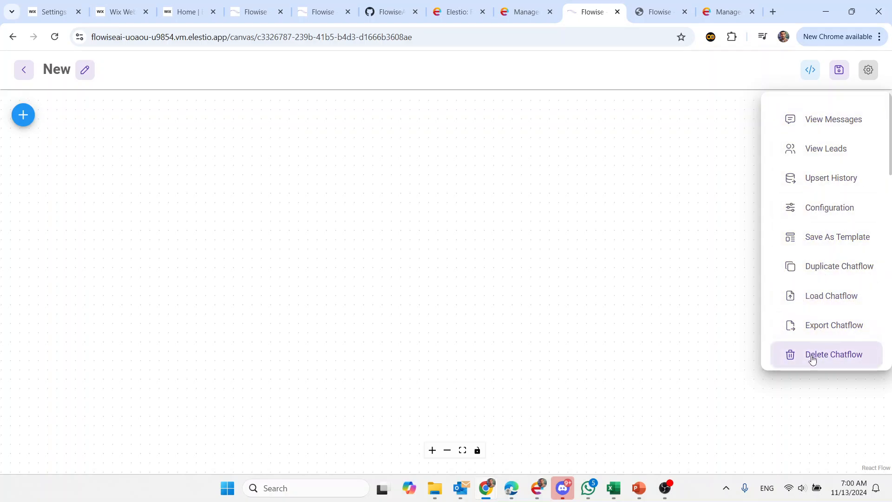
pyautogui.click(649, 158)
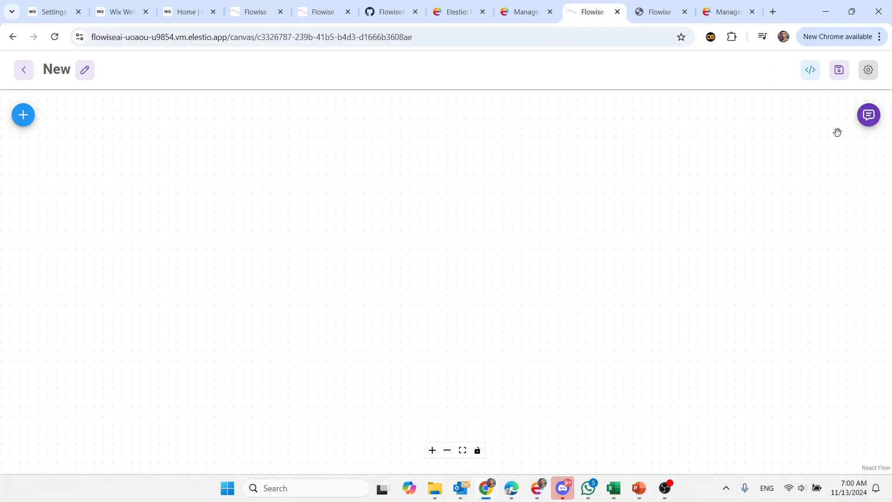
pyautogui.click(868, 116)
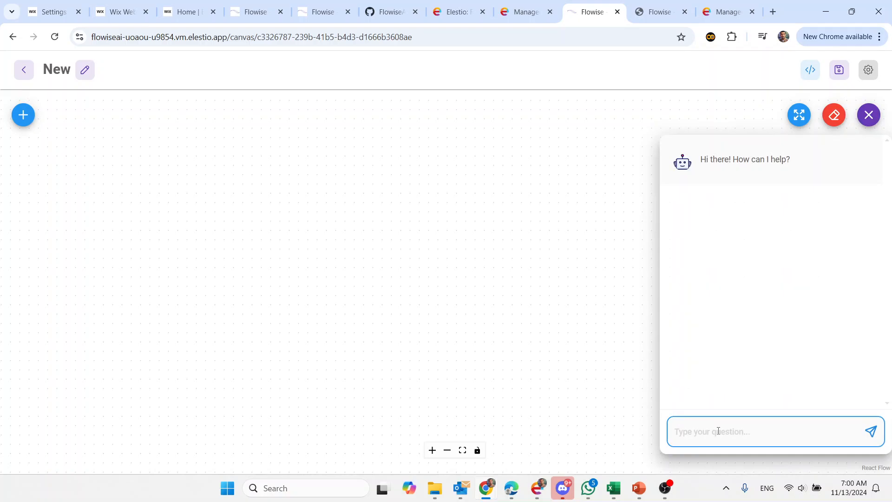
pyautogui.click(873, 118)
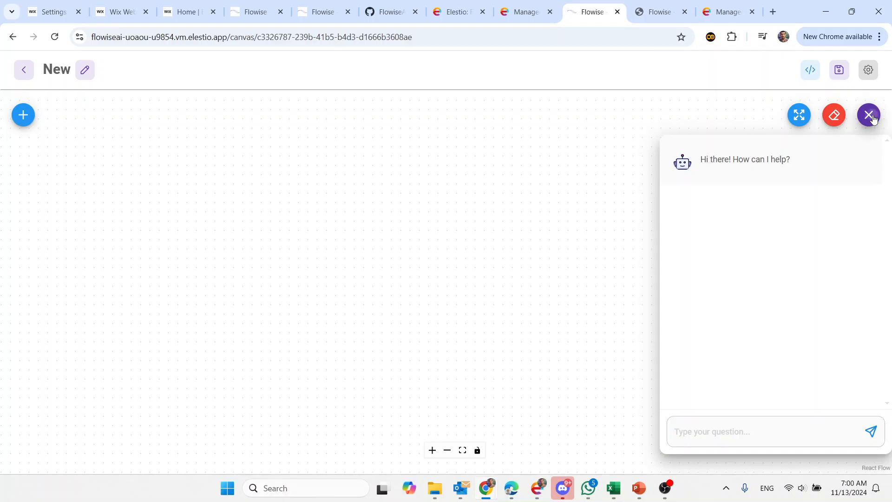
# Step: Add a Conversational Retrieval QA Chain node from the LangChain chains to the middle of the canvas
pyautogui.click(27, 116)
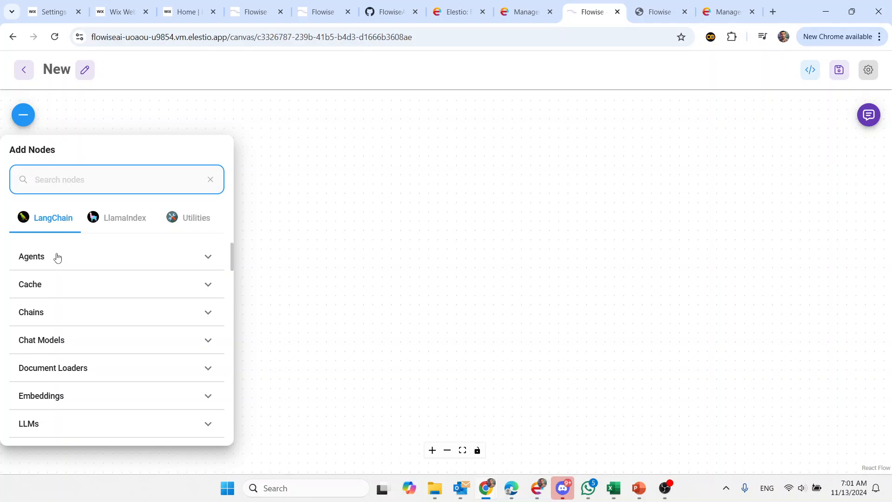
pyautogui.click(113, 317)
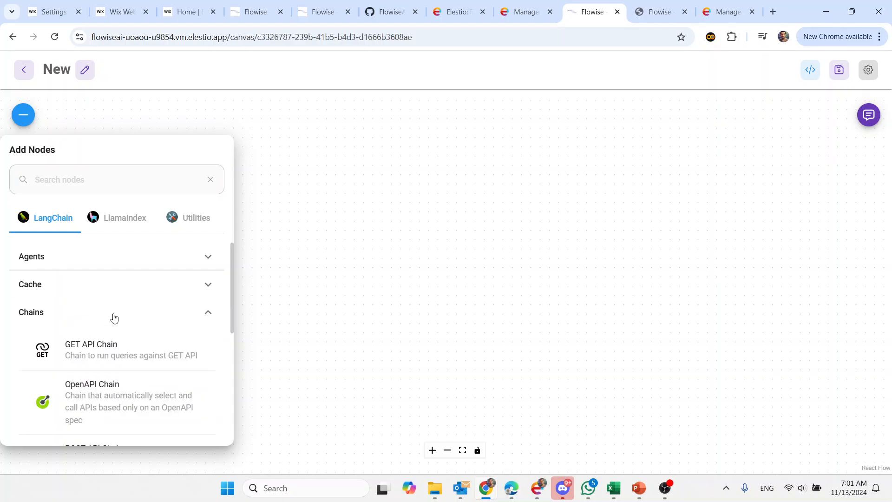
pyautogui.scroll(-3, 153, 332)
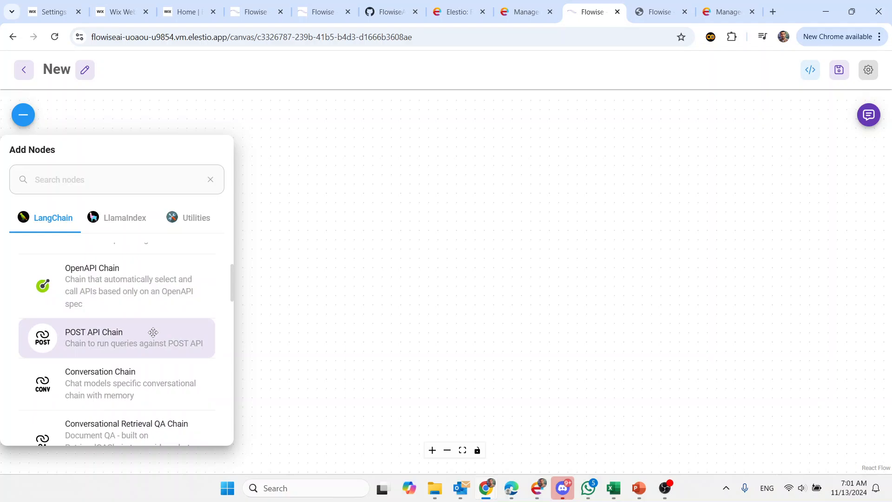
pyautogui.scroll(-3, 154, 332)
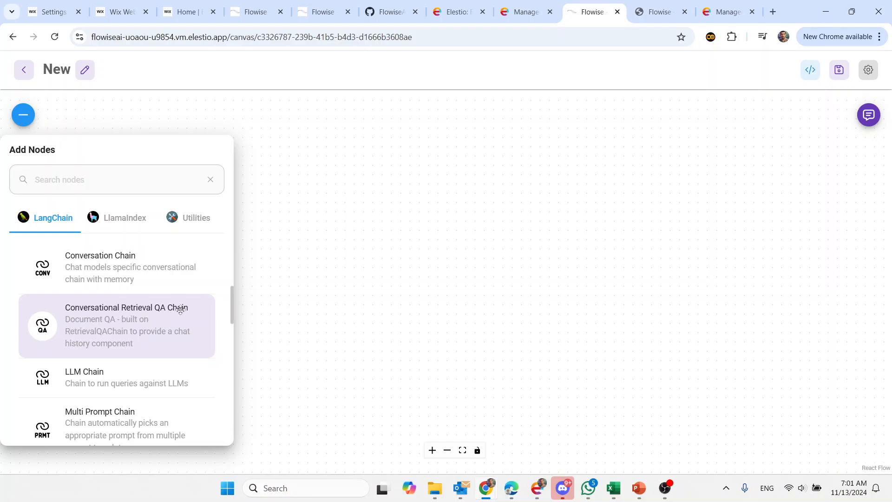
pyautogui.moveTo(154, 317); pyautogui.dragTo(533, 195)
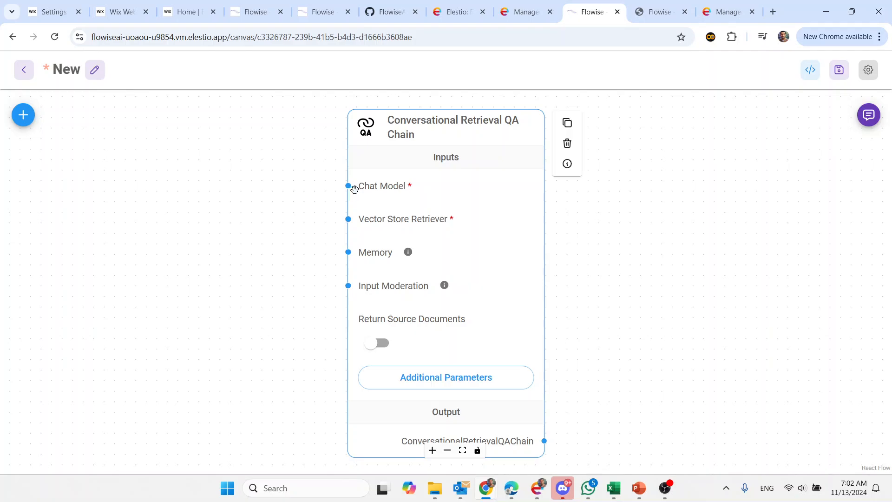
# Step: Add a ChatOpenAI node from the LangChain chat models to the canvas
pyautogui.click(22, 117)
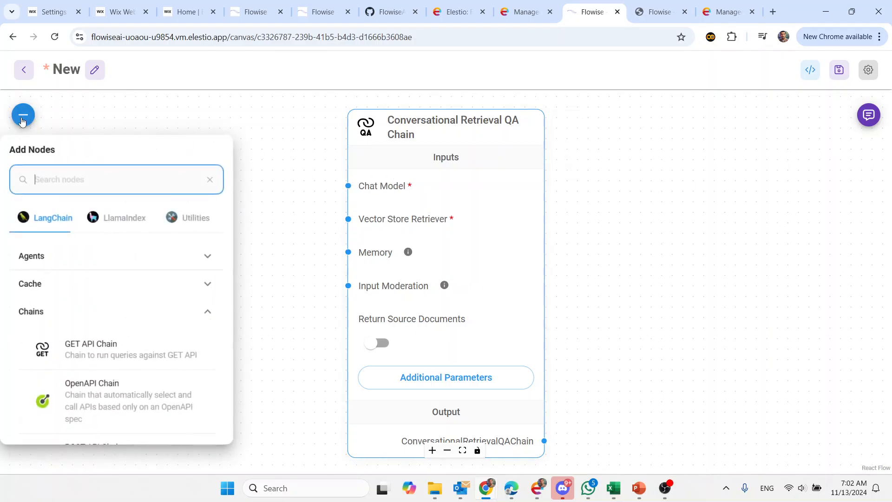
pyautogui.click(41, 312)
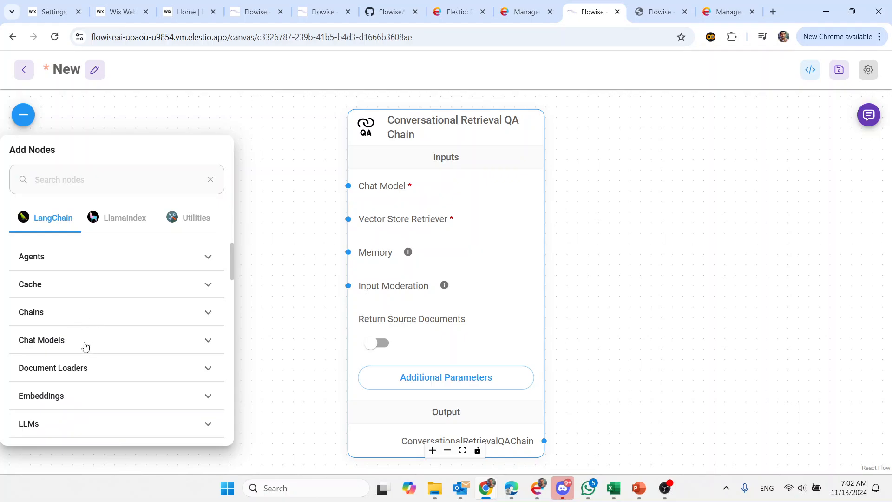
pyautogui.click(54, 345)
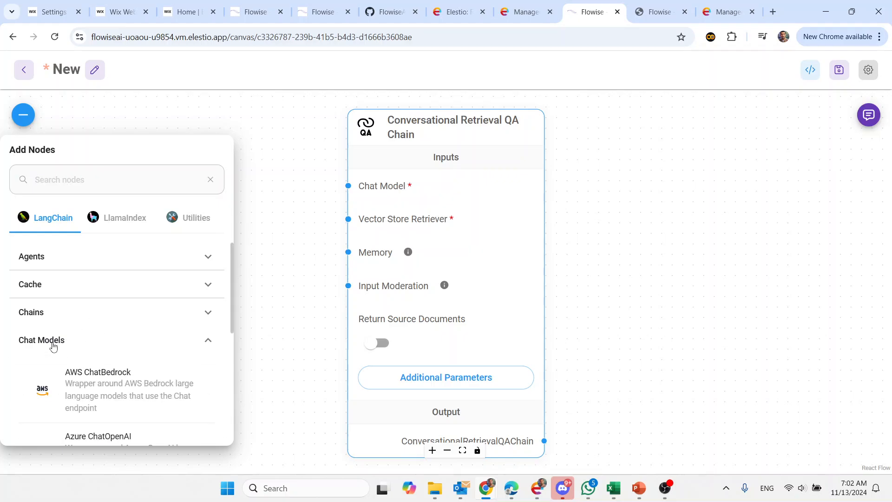
pyautogui.scroll(-1, 143, 348)
pyautogui.click(99, 283)
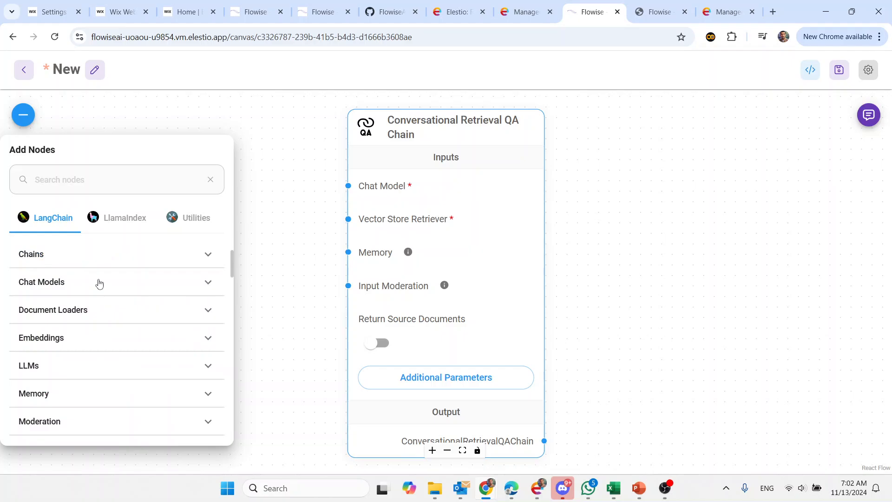
pyautogui.click(99, 283)
pyautogui.scroll(-2, 95, 287)
pyautogui.scroll(-2, 94, 287)
pyautogui.scroll(-6, 94, 287)
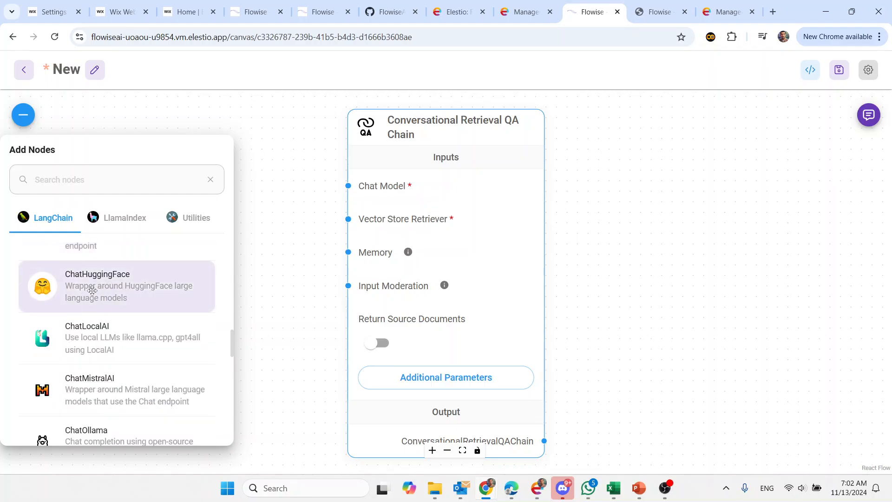
pyautogui.scroll(-3, 92, 290)
pyautogui.scroll(-2, 92, 291)
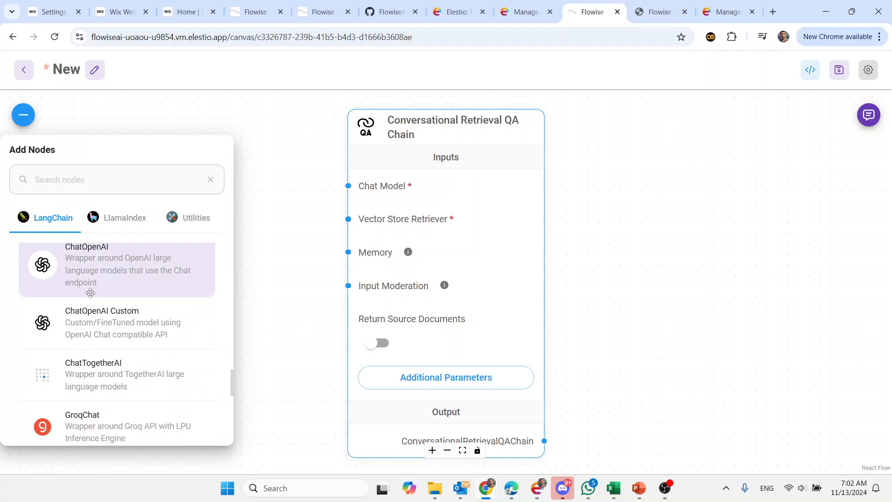
pyautogui.scroll(1, 95, 283)
pyautogui.moveTo(96, 320); pyautogui.dragTo(275, 130)
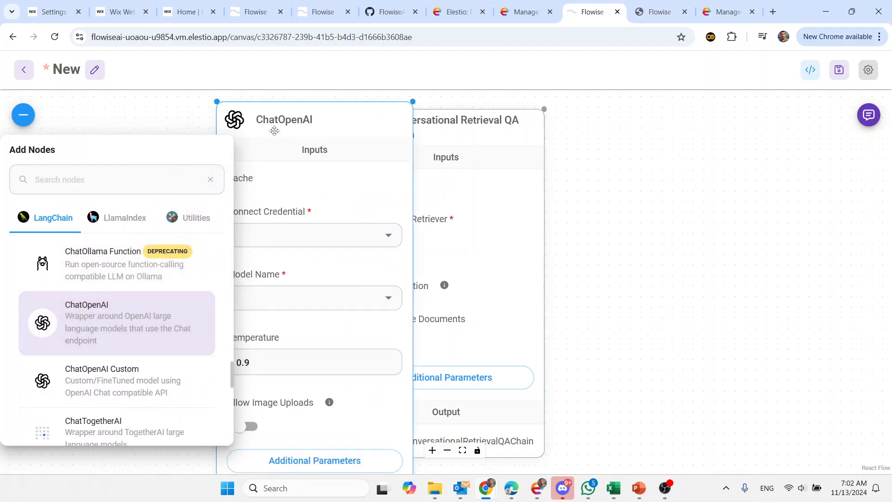
# Step: Place the ChatOpenAI node to the left of the chain node and connect its output to the chain's Chat Model input
pyautogui.moveTo(376, 175); pyautogui.dragTo(222, 151)
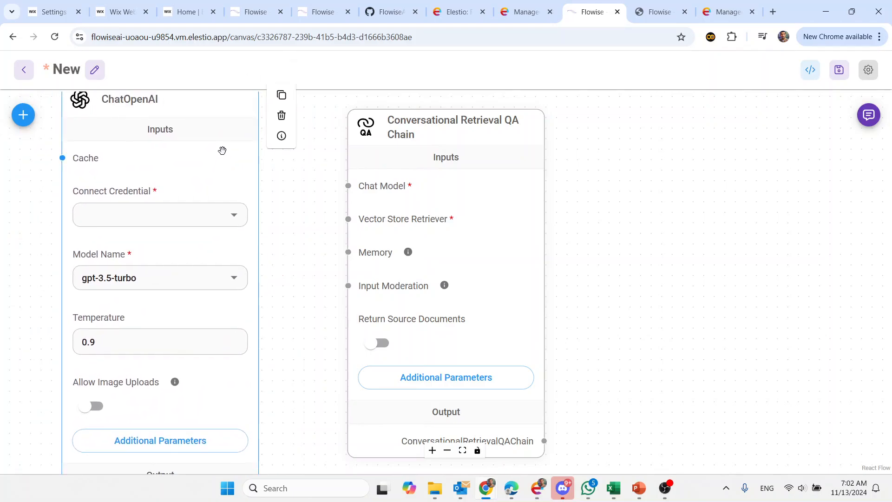
pyautogui.scroll(-2, 263, 194)
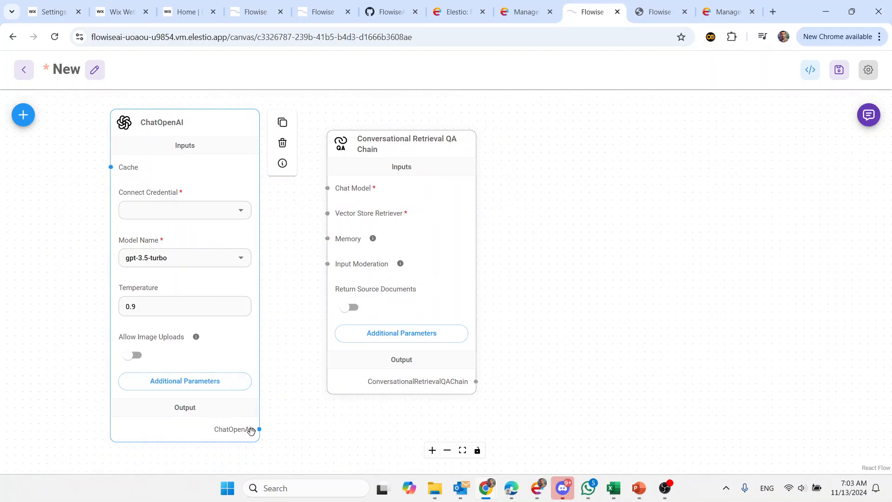
pyautogui.moveTo(259, 428); pyautogui.dragTo(329, 189)
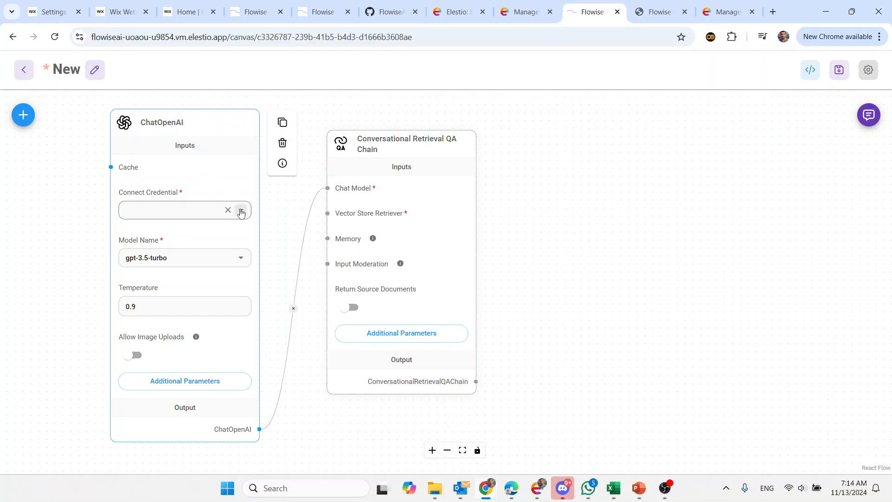
# Step: Start a new OpenAI API credential for the ChatOpenAI node, name it openai and clear the prefilled API key
pyautogui.click(241, 211)
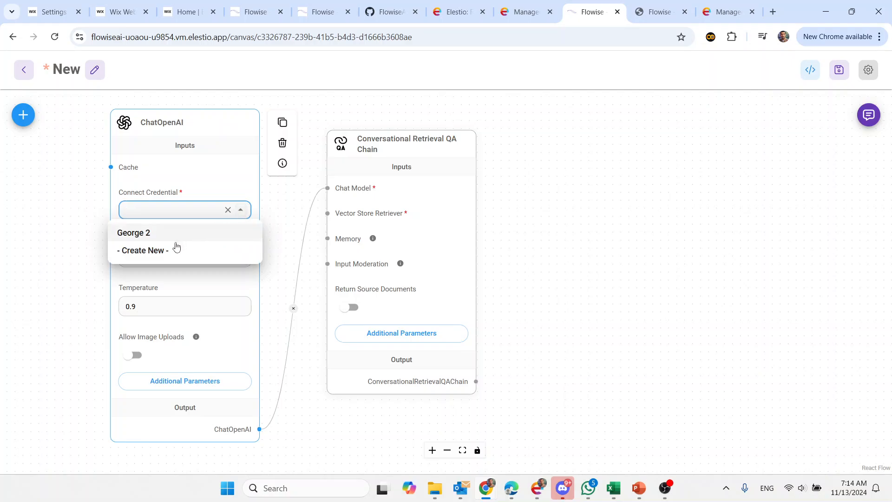
pyautogui.click(158, 252)
pyautogui.moveTo(326, 246); pyautogui.dragTo(267, 239)
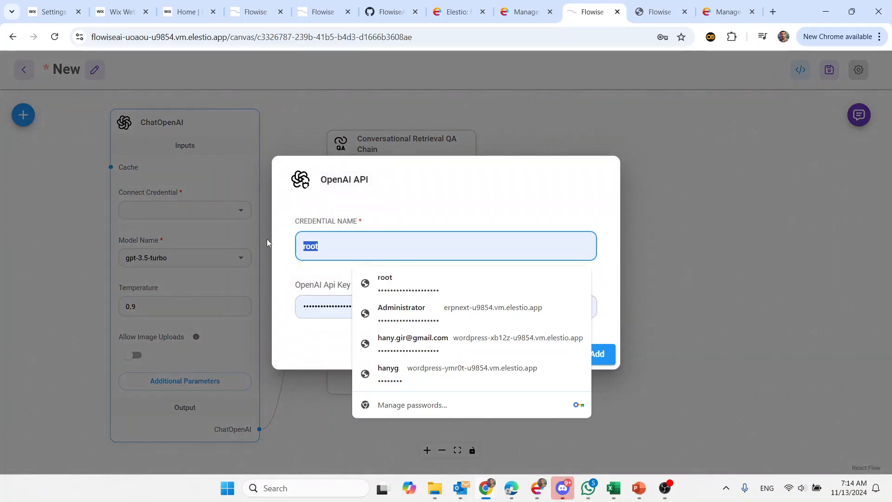
pyautogui.press('BackSpace')
pyautogui.write('hany')
pyautogui.press('Tab')
pyautogui.hotkey('shift', 'Tab')
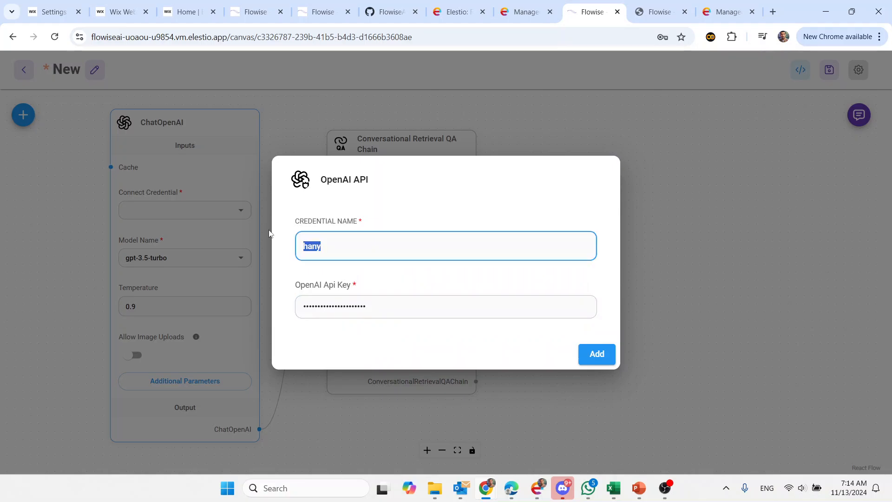
pyautogui.write('openai')
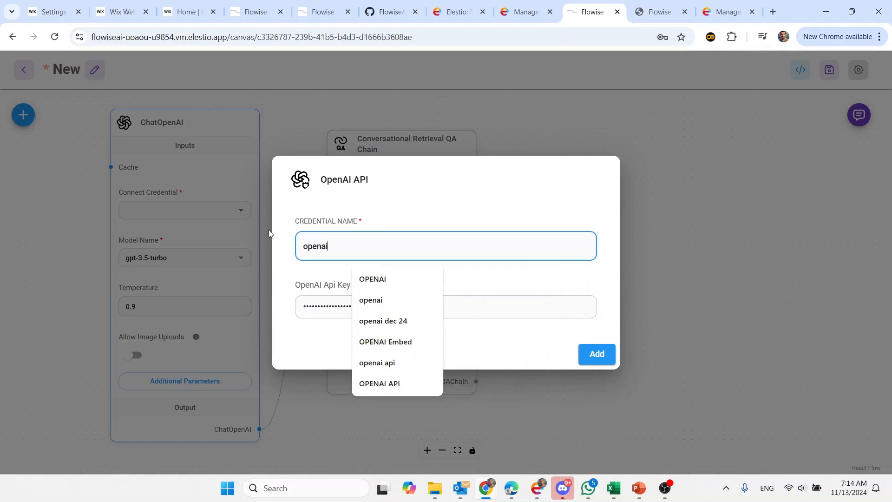
pyautogui.press('Tab')
pyautogui.press('BackSpace')
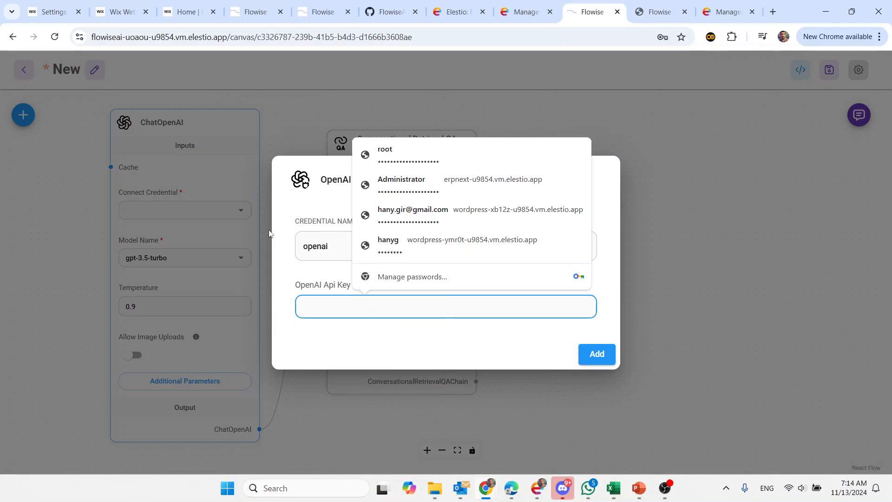
pyautogui.click(380, 330)
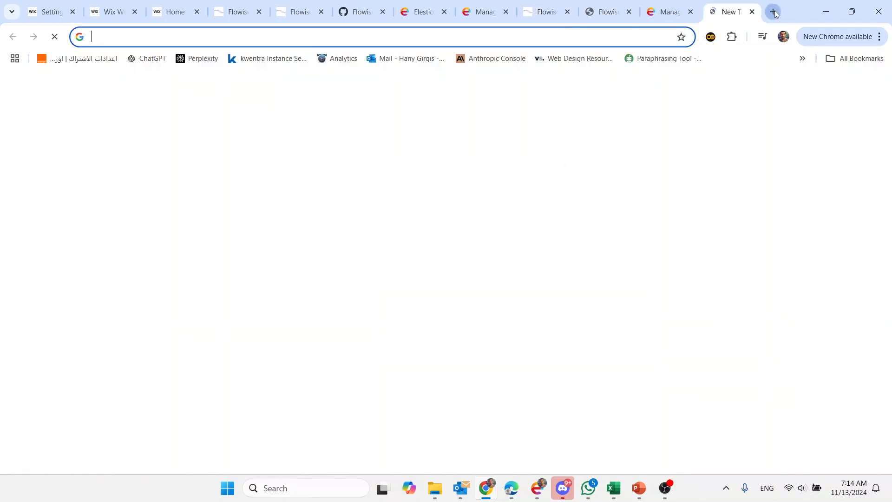
pyautogui.click(772, 12)
pyautogui.click(553, 37)
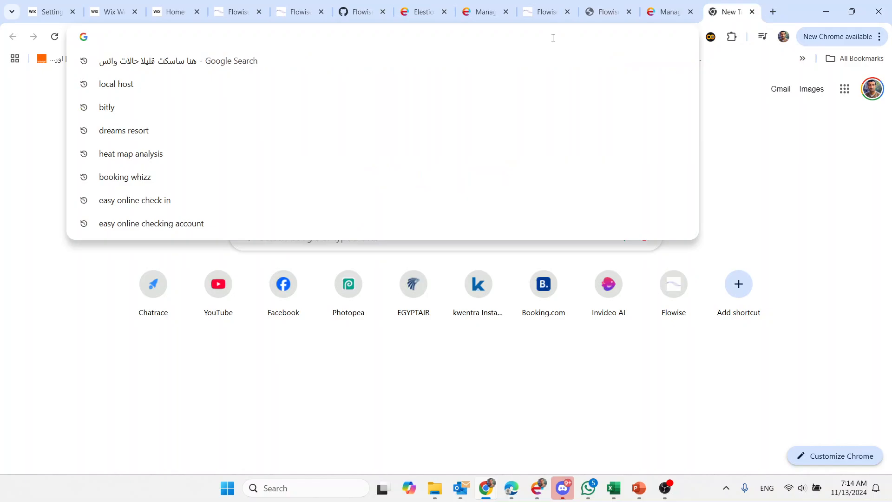
pyautogui.hotkey('ctrl', 'v')
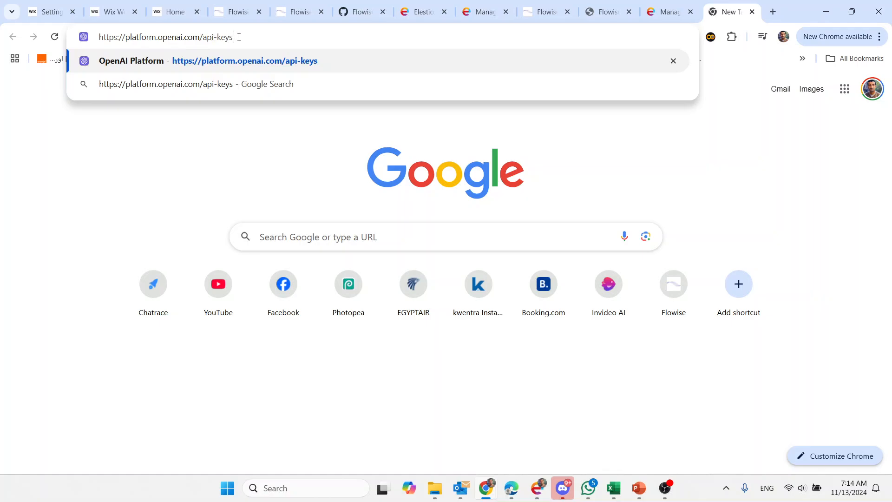
pyautogui.press('Return')
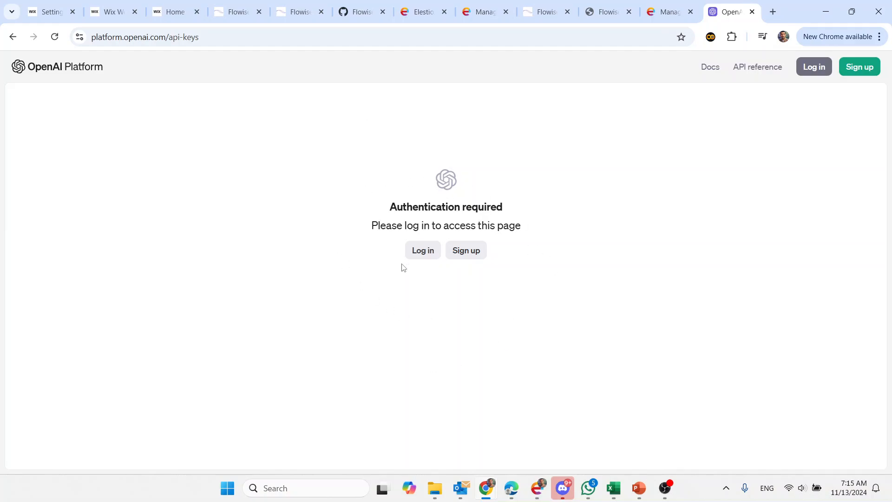
pyautogui.click(422, 251)
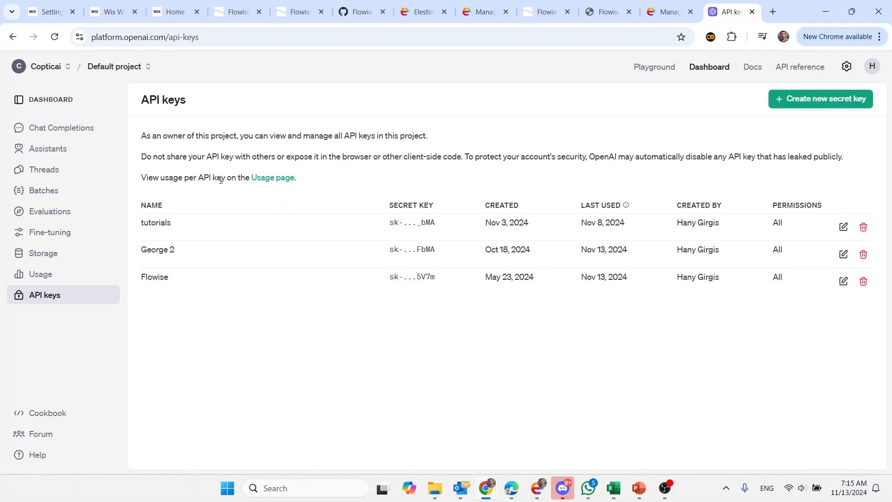
# Step: Create a new OpenAI secret key named flowise in the Default project with All permissions and copy the key
pyautogui.click(803, 102)
pyautogui.write('flowise')
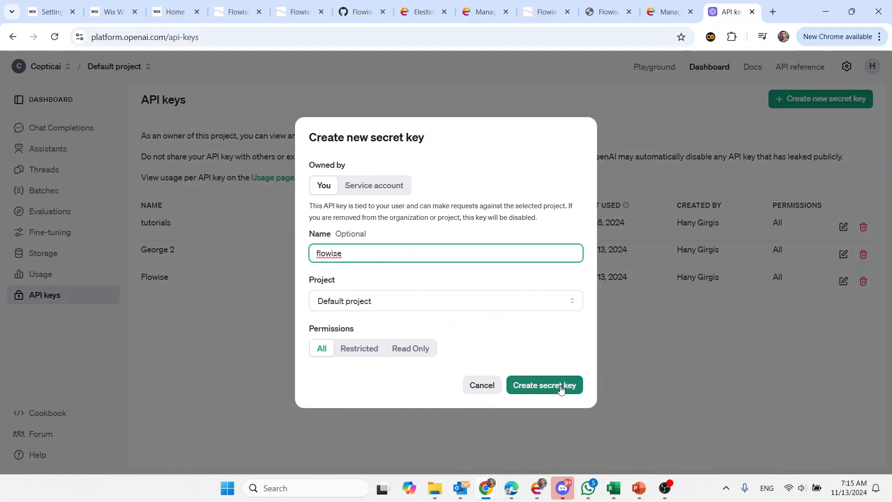
pyautogui.click(537, 387)
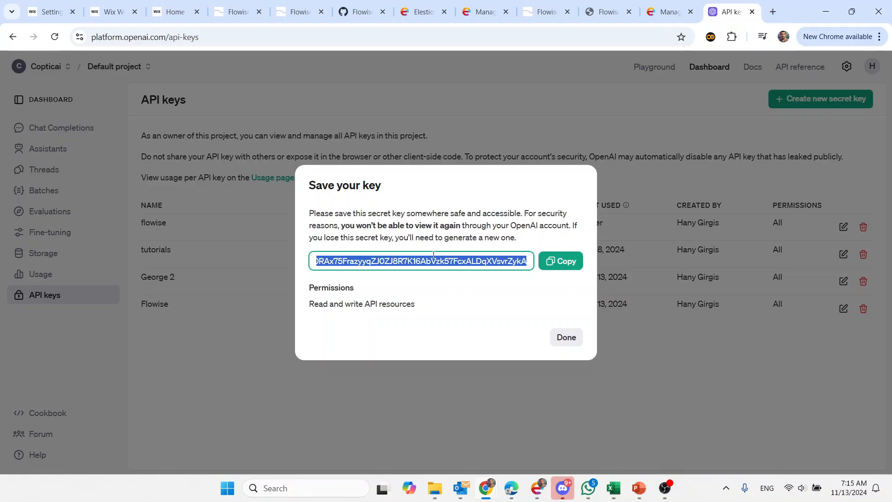
pyautogui.click(574, 258)
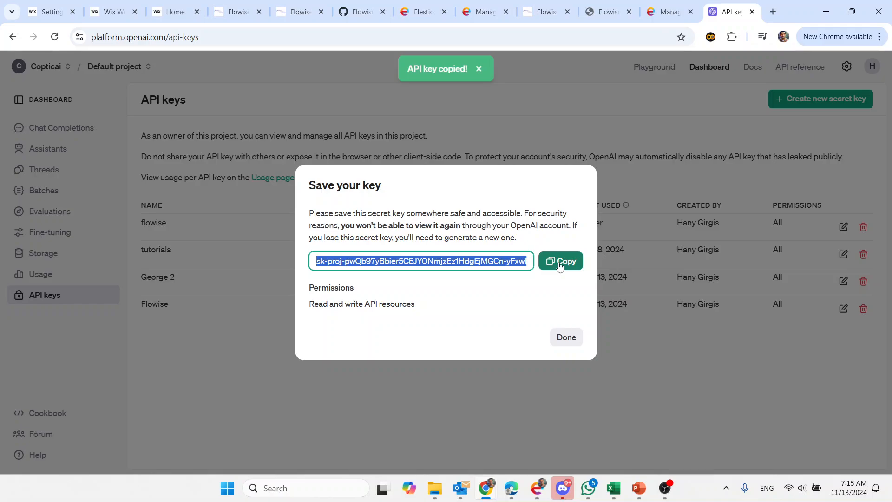
# Step: Back in Flowise, paste the API key into the openai credential, add it, and dismiss the browser's offer to save the password
pyautogui.click(551, 7)
pyautogui.click(323, 302)
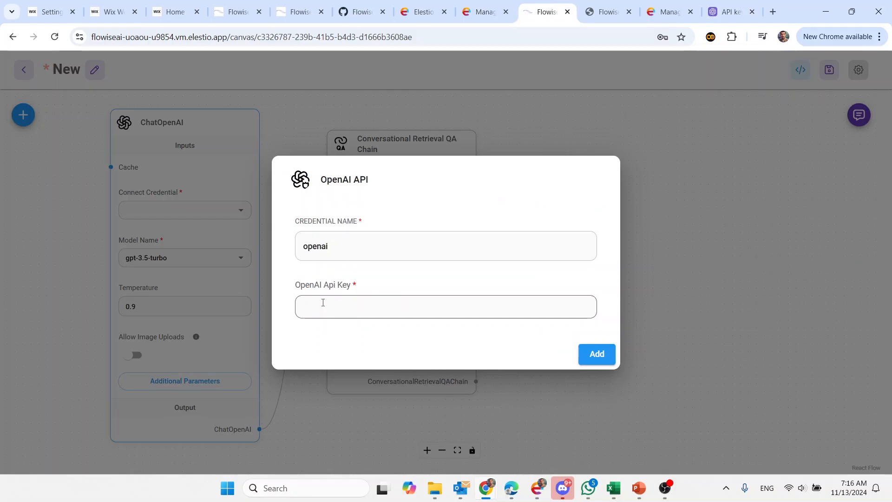
pyautogui.click(323, 302)
pyautogui.hotkey('ctrl', 'v')
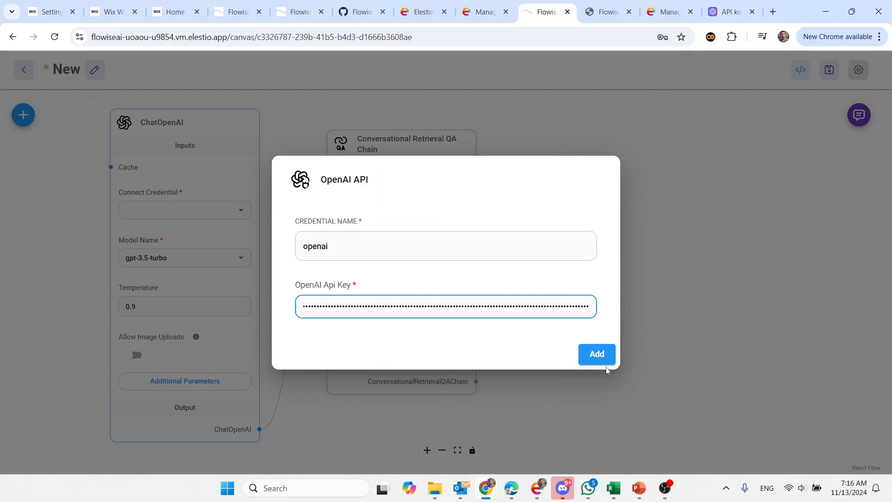
pyautogui.click(592, 357)
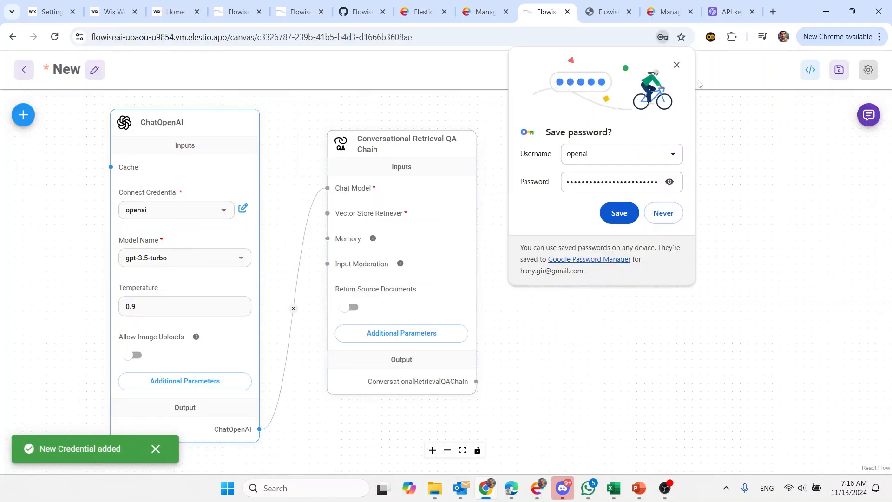
pyautogui.click(676, 65)
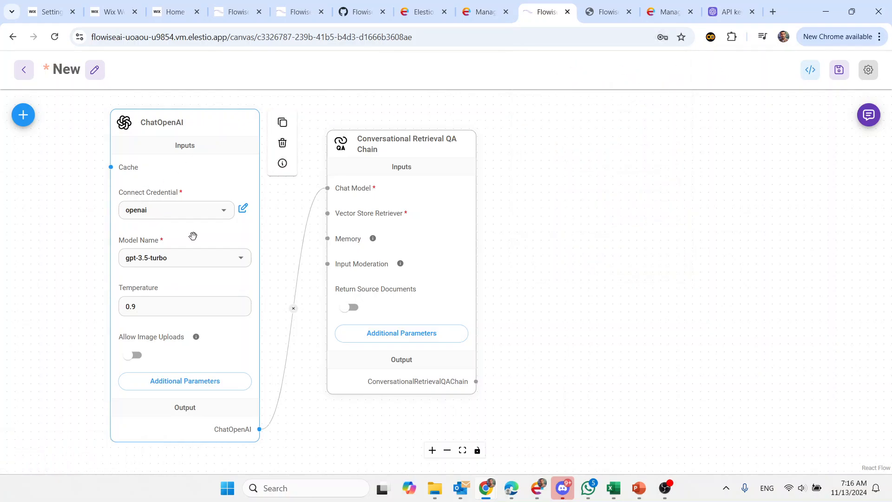
# Step: Set the ChatOpenAI node's model to gpt-4o (latest) and its temperature to 0.5
pyautogui.click(241, 258)
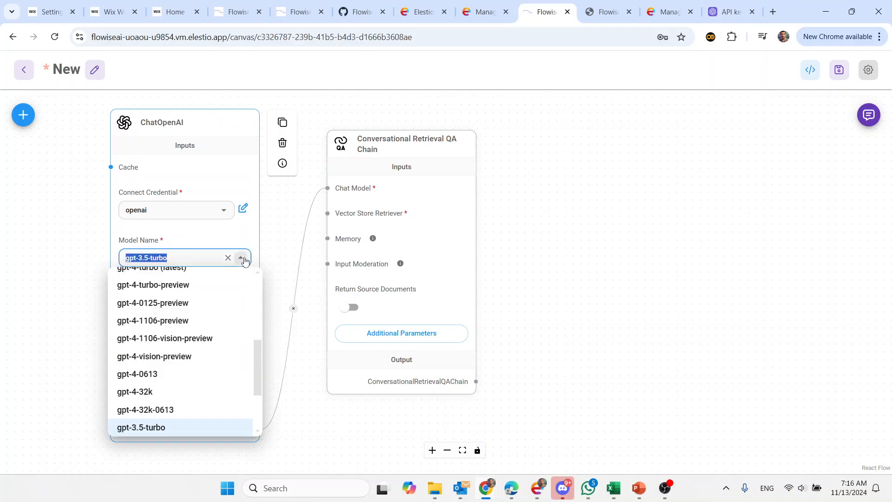
pyautogui.moveTo(259, 360); pyautogui.dragTo(256, 295)
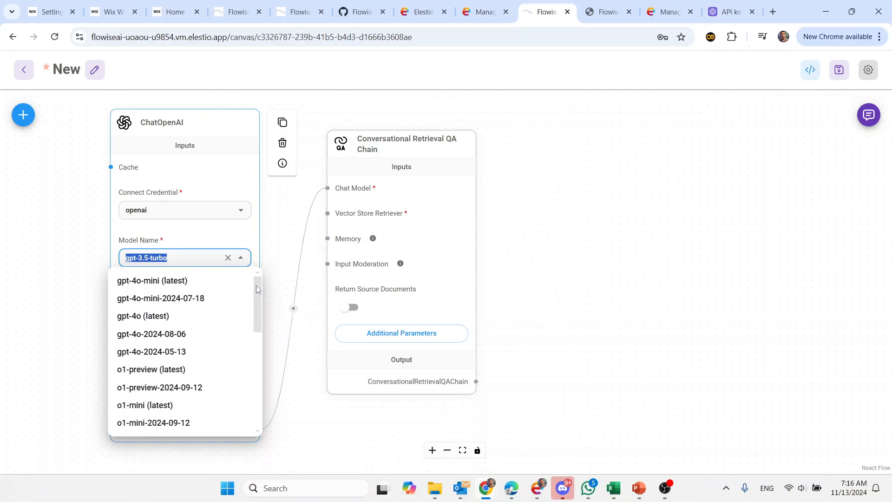
pyautogui.moveTo(256, 287)
pyautogui.mouseDown()
pyautogui.moveTo(252, 303)
pyautogui.moveTo(253, 288)
pyautogui.mouseUp()
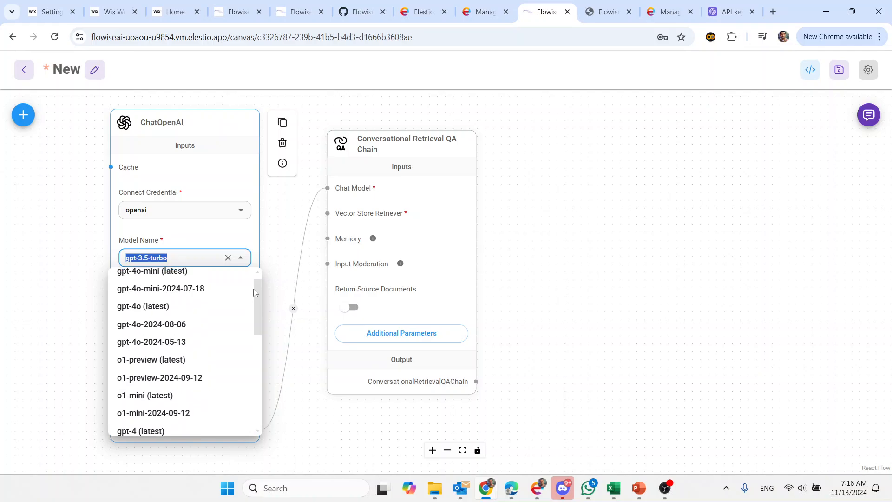
pyautogui.click(171, 309)
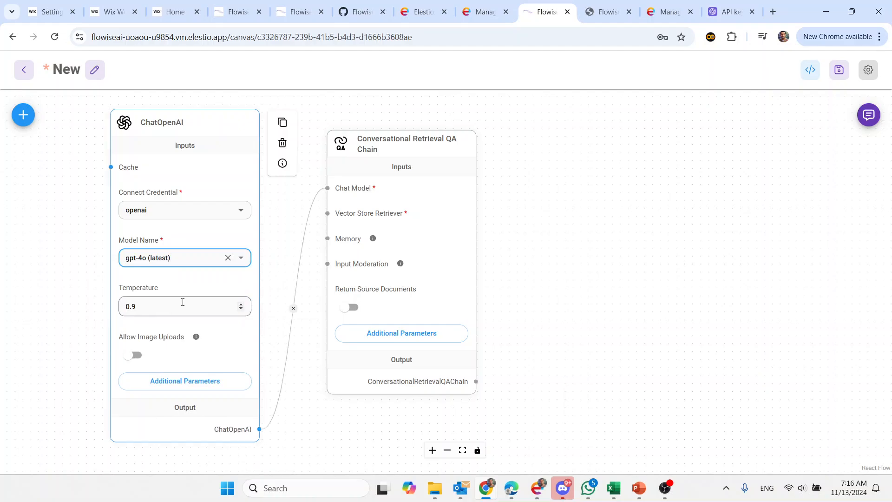
pyautogui.click(174, 306)
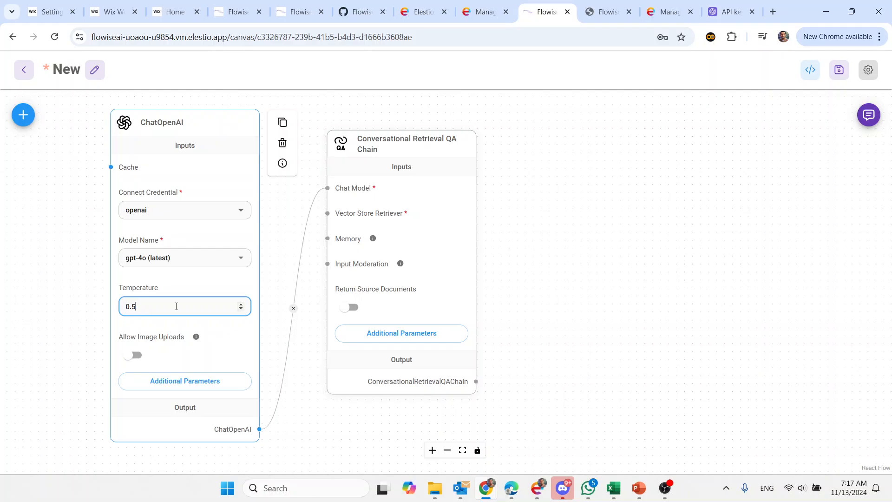
pyautogui.click(245, 282)
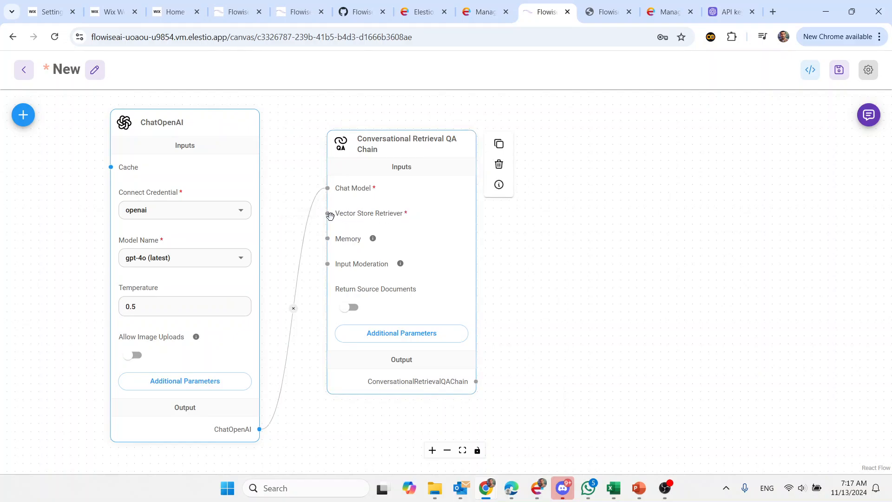
# Step: Add an In-Memory Vector Store node from the LangChain vector stores to the canvas
pyautogui.click(19, 116)
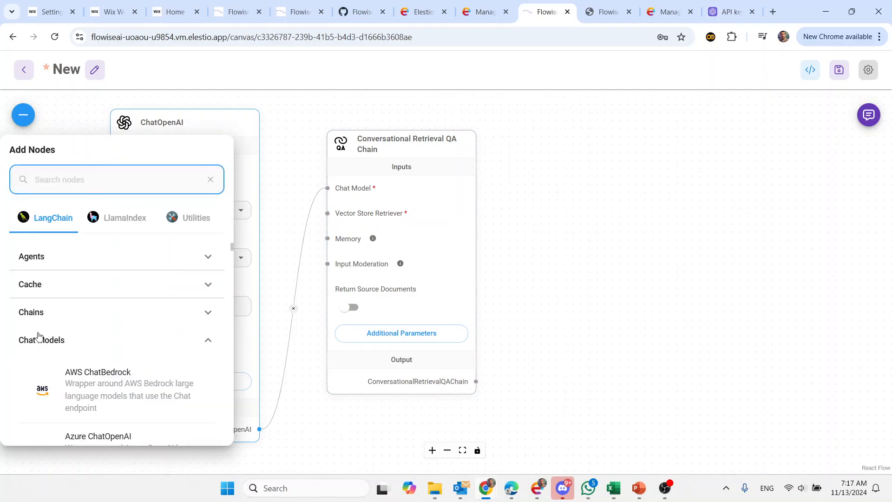
pyautogui.click(41, 341)
pyautogui.scroll(-5, 42, 343)
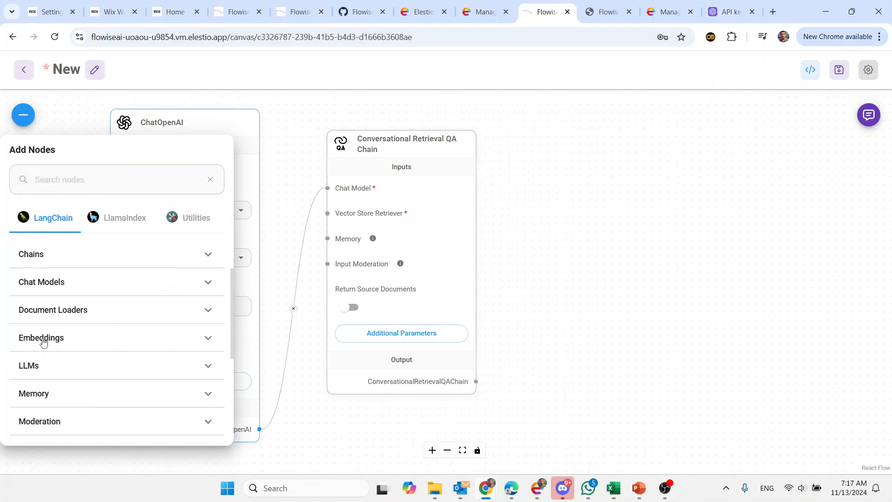
pyautogui.scroll(-1, 43, 343)
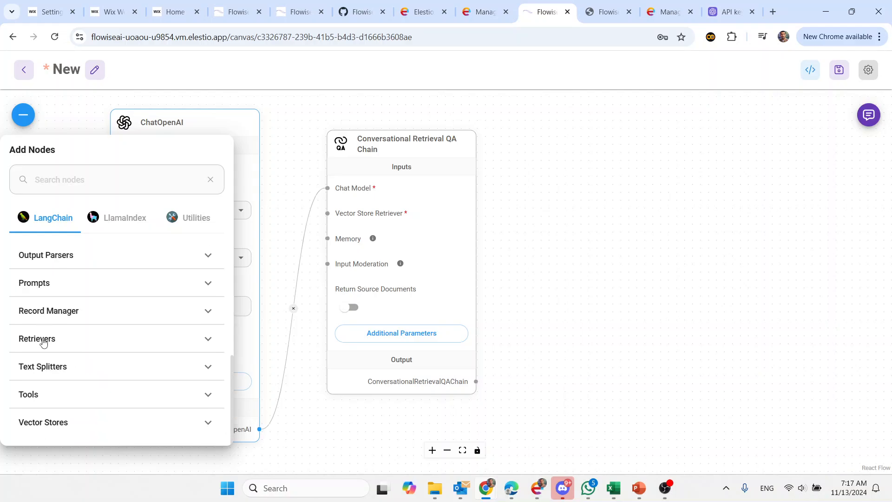
pyautogui.click(51, 427)
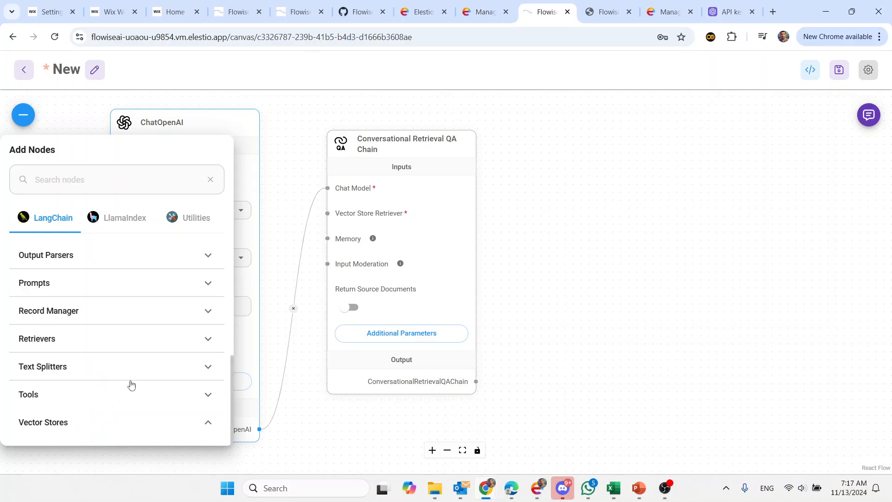
pyautogui.scroll(-4, 127, 360)
pyautogui.scroll(2, 126, 358)
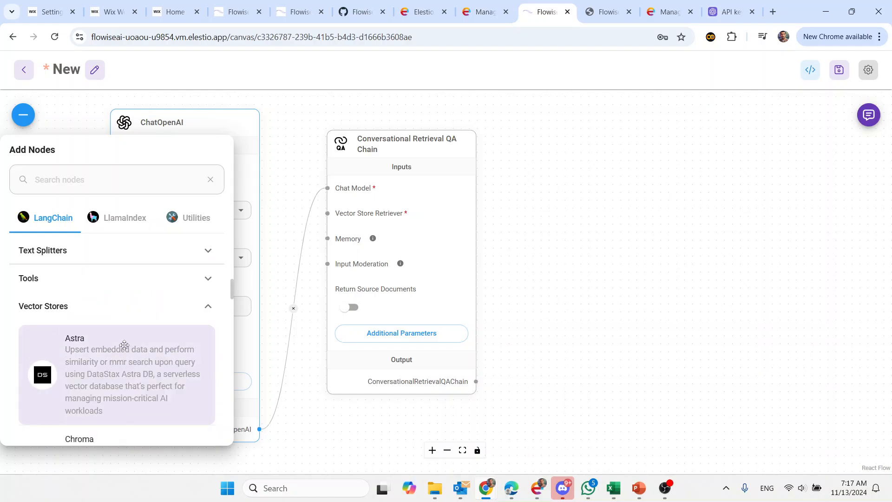
pyautogui.scroll(-3, 122, 349)
pyautogui.scroll(-2, 121, 348)
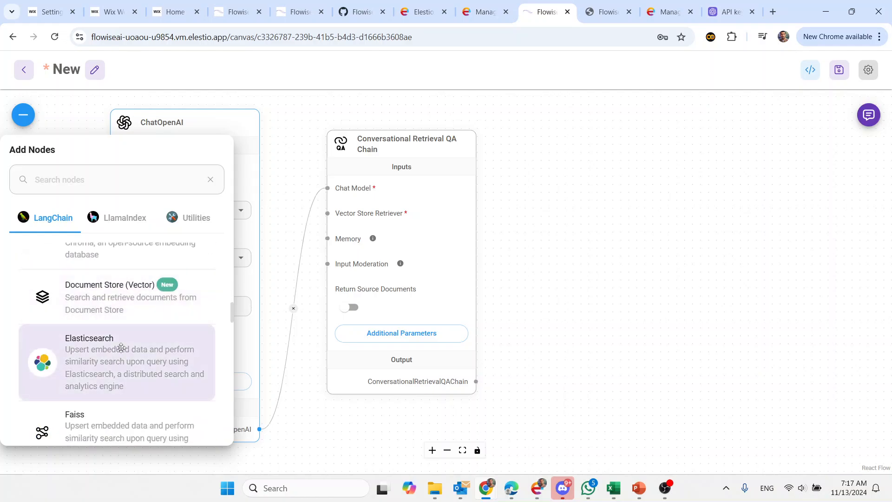
pyautogui.scroll(-2, 121, 348)
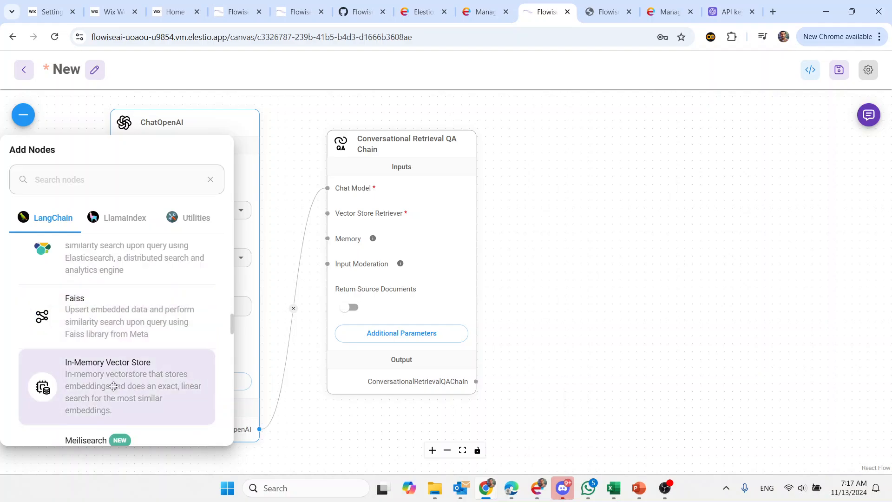
pyautogui.moveTo(114, 382); pyautogui.dragTo(324, 348)
# Step: Connect the In-Memory Vector Store's Memory Retriever output to the chain's Vector Store Retriever input, with the node below ChatOpenAI
pyautogui.moveTo(538, 337); pyautogui.dragTo(577, 265)
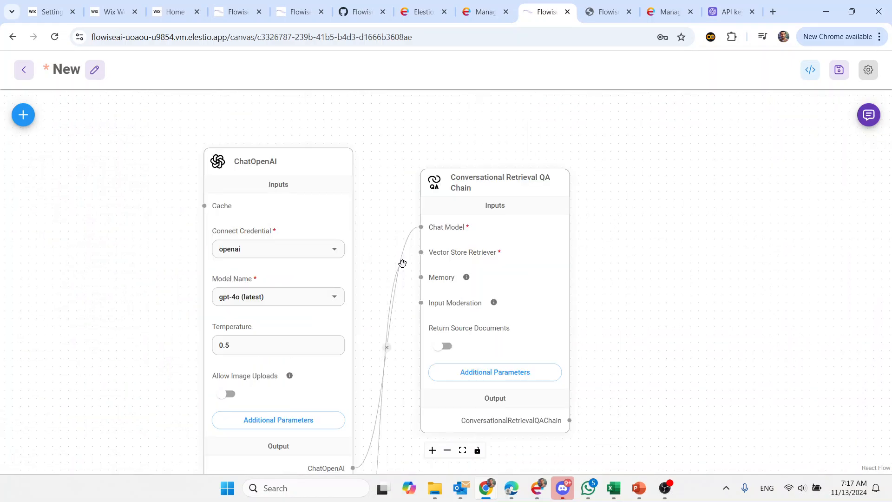
pyautogui.moveTo(402, 263); pyautogui.dragTo(421, 253)
pyautogui.scroll(-5, 416, 272)
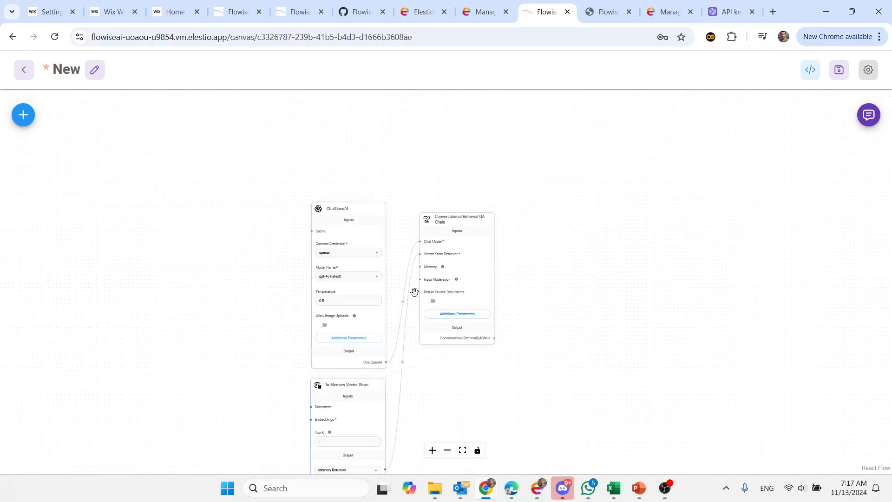
pyautogui.moveTo(420, 398); pyautogui.dragTo(426, 329)
pyautogui.scroll(3, 426, 329)
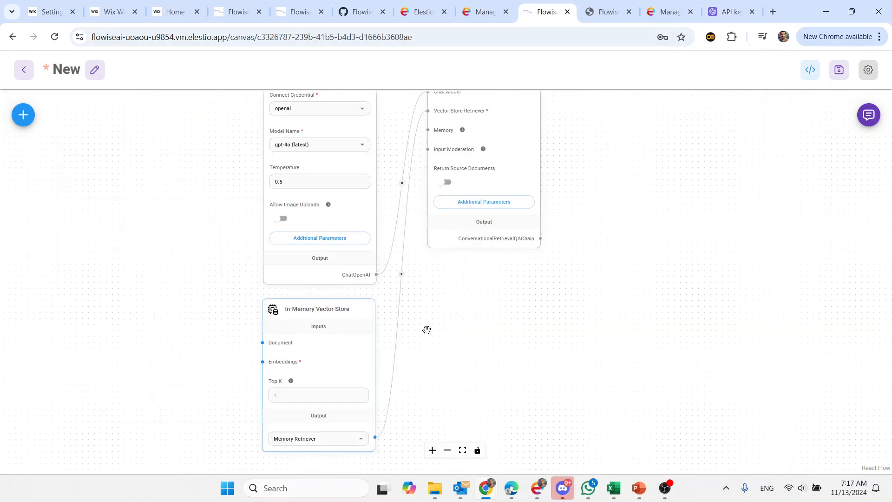
# Step: Add an OpenAI Embeddings node from the LangChain embeddings, placing it beside the In-Memory Vector Store
pyautogui.moveTo(328, 364)
pyautogui.click(21, 117)
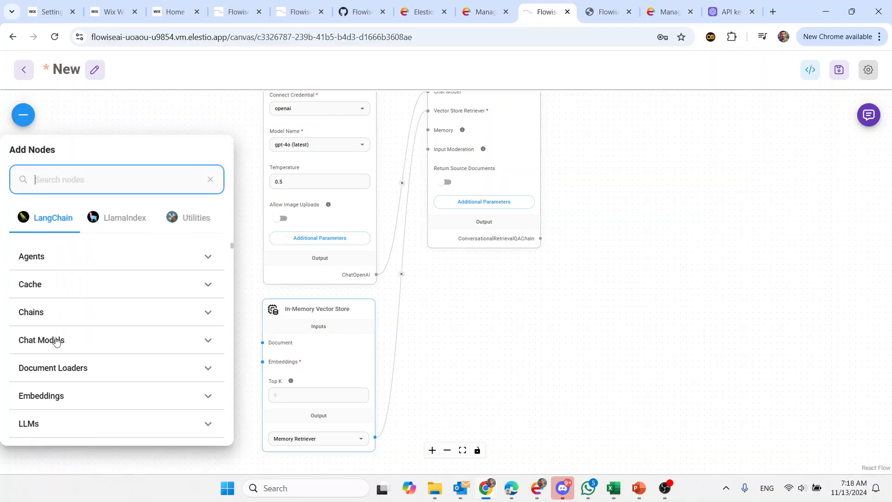
pyautogui.click(66, 396)
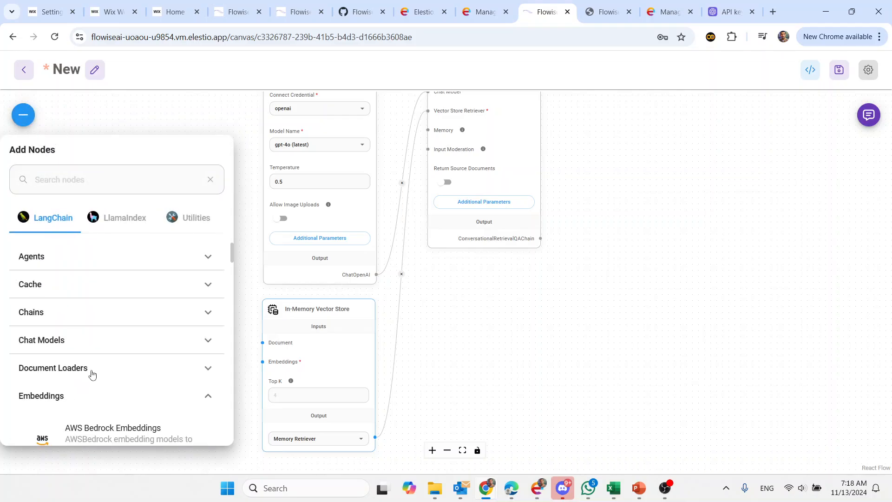
pyautogui.scroll(-3, 120, 351)
pyautogui.scroll(-5, 120, 347)
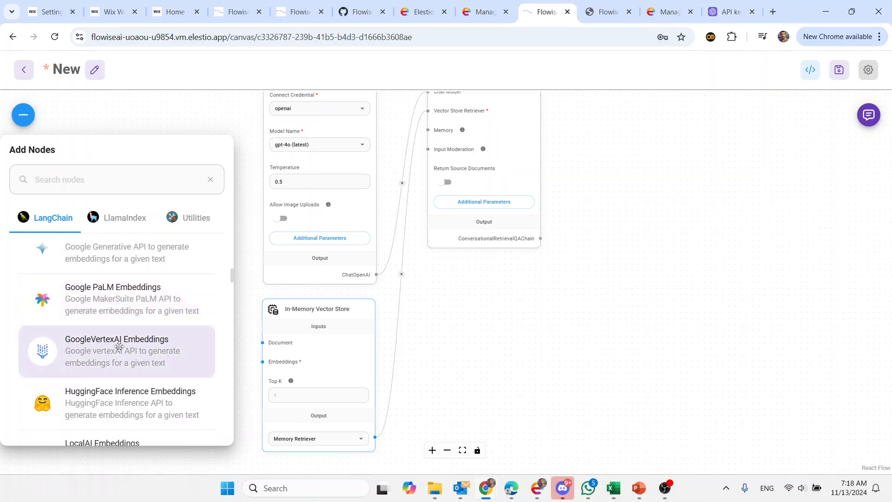
pyautogui.scroll(-5, 119, 346)
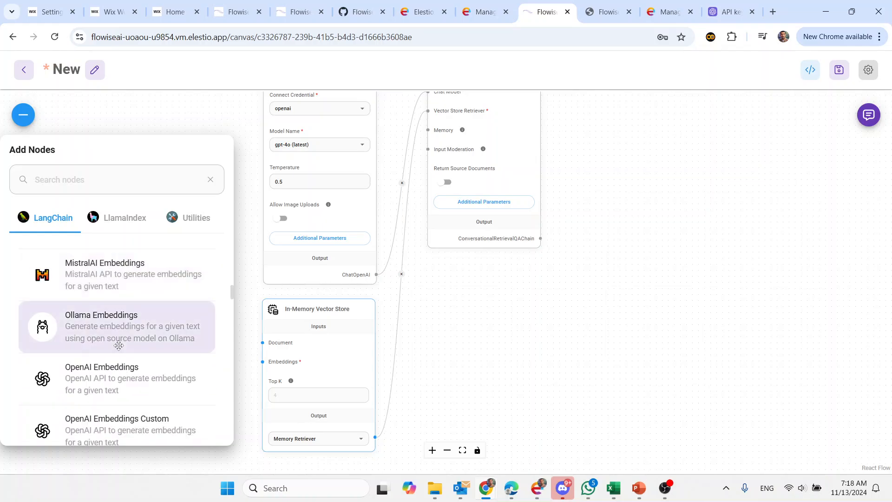
pyautogui.scroll(-1, 119, 345)
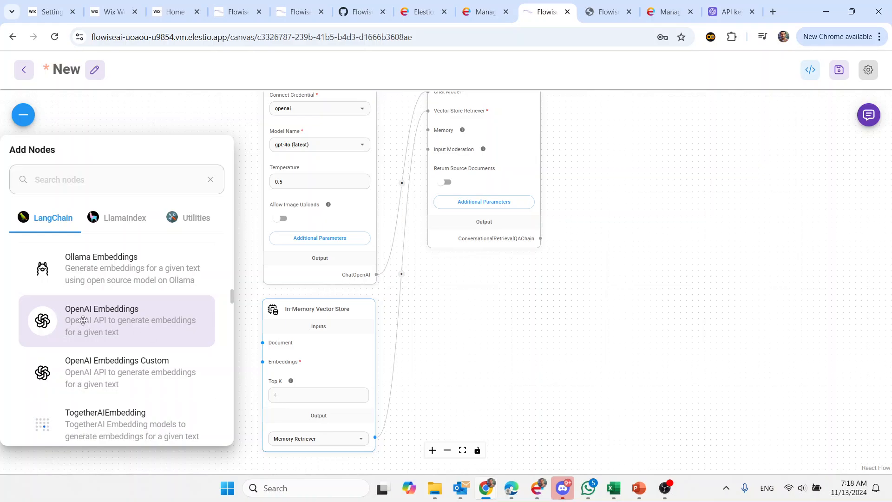
pyautogui.moveTo(125, 324); pyautogui.dragTo(189, 200)
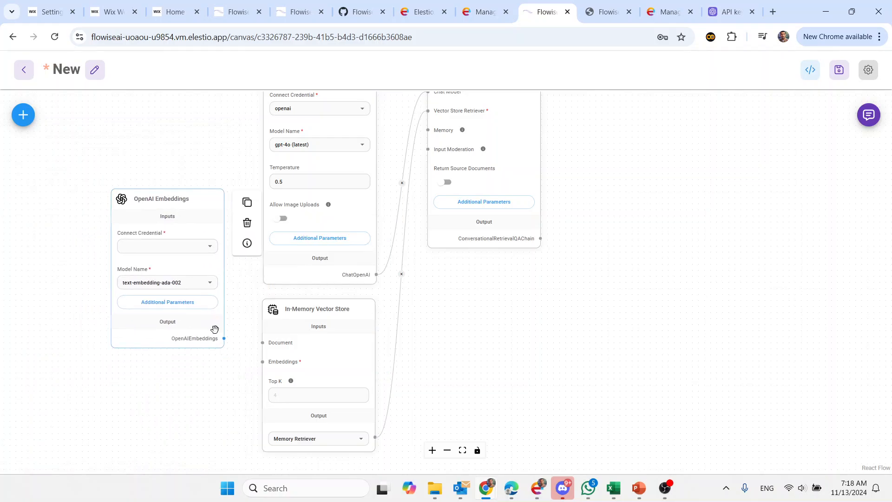
# Step: Connect OpenAI Embeddings to the vector store's Embeddings input and configure it with the openai credential and the text-embedding-ada-002 model
pyautogui.moveTo(223, 339); pyautogui.dragTo(263, 362)
pyautogui.click(212, 249)
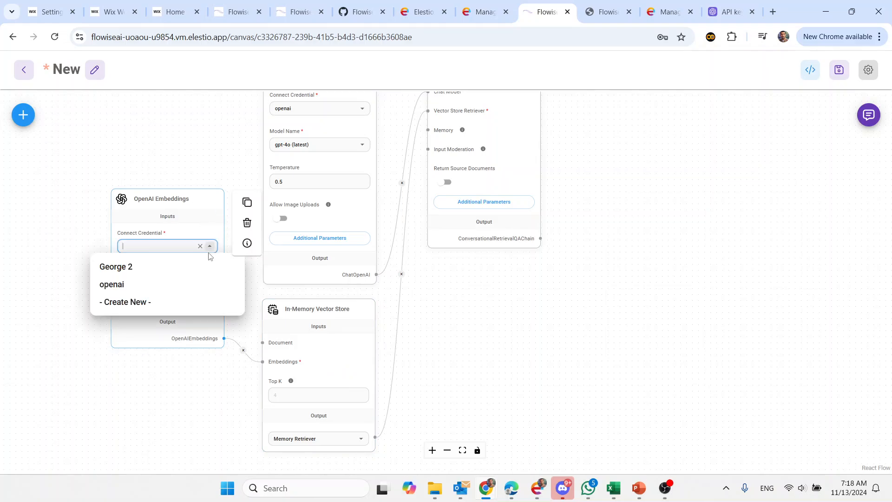
pyautogui.click(130, 285)
pyautogui.click(204, 286)
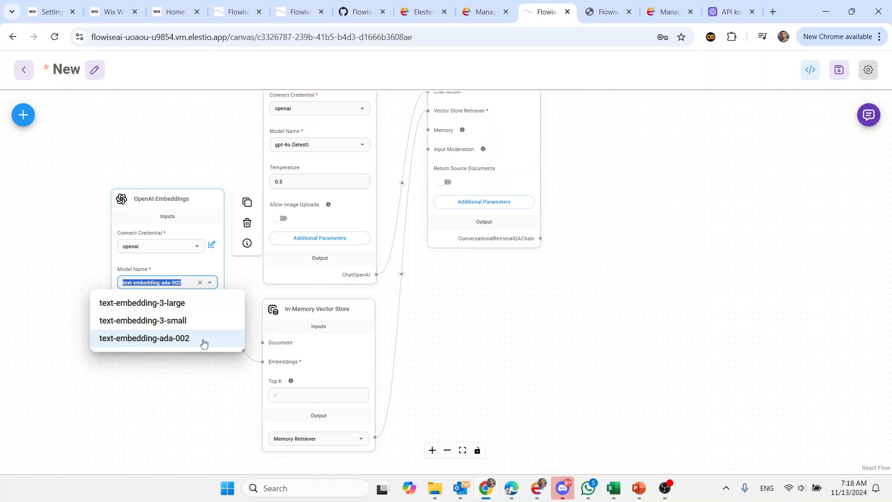
pyautogui.click(202, 338)
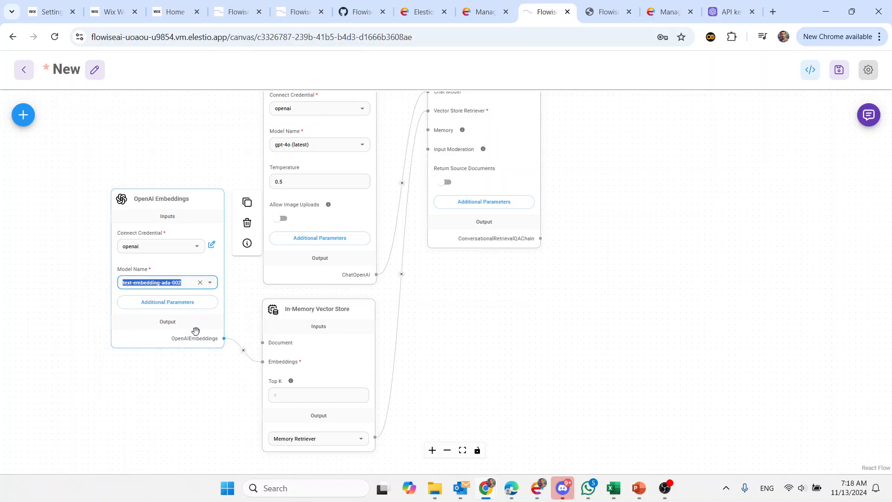
# Step: Move the OpenAI Embeddings node down so it sits level with the In-Memory Vector Store
pyautogui.moveTo(183, 197); pyautogui.dragTo(176, 215)
pyautogui.moveTo(160, 264); pyautogui.dragTo(155, 315)
pyautogui.moveTo(519, 263); pyautogui.dragTo(524, 288)
pyautogui.moveTo(433, 122)
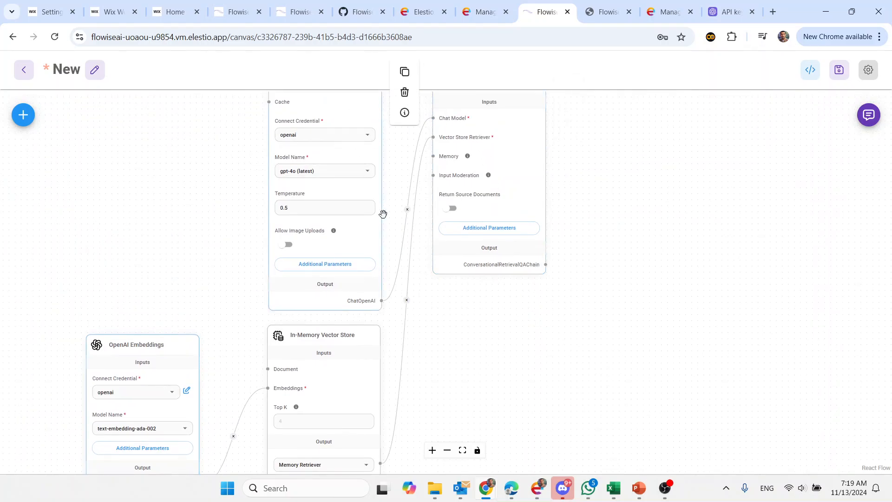
pyautogui.moveTo(371, 358)
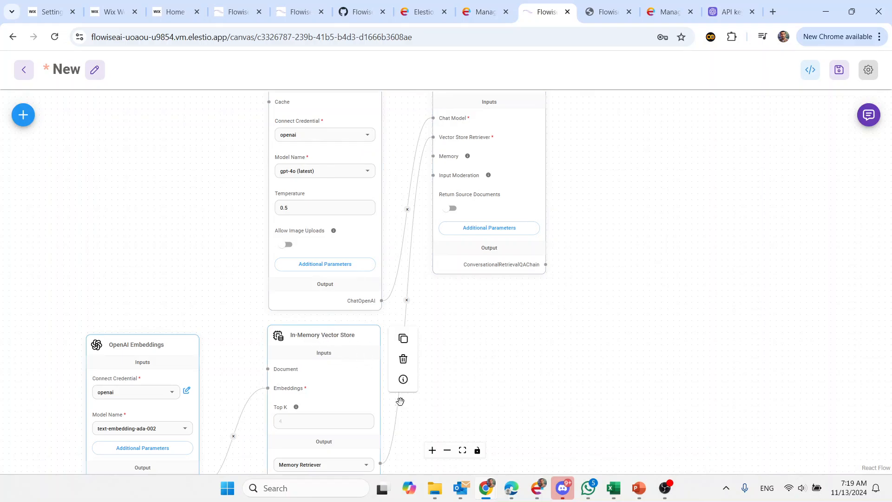
pyautogui.moveTo(517, 424); pyautogui.dragTo(524, 349)
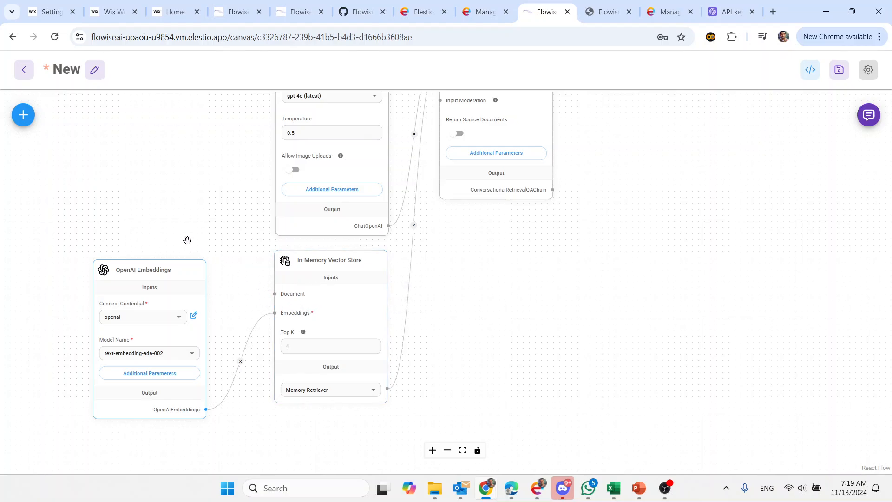
# Step: Add a Plain Text node from the LangChain document loaders to the canvas
pyautogui.click(29, 117)
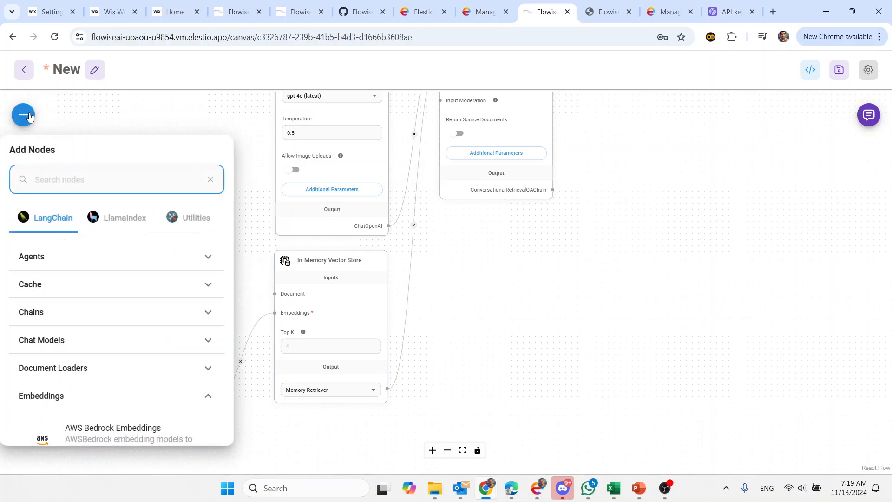
pyautogui.click(74, 369)
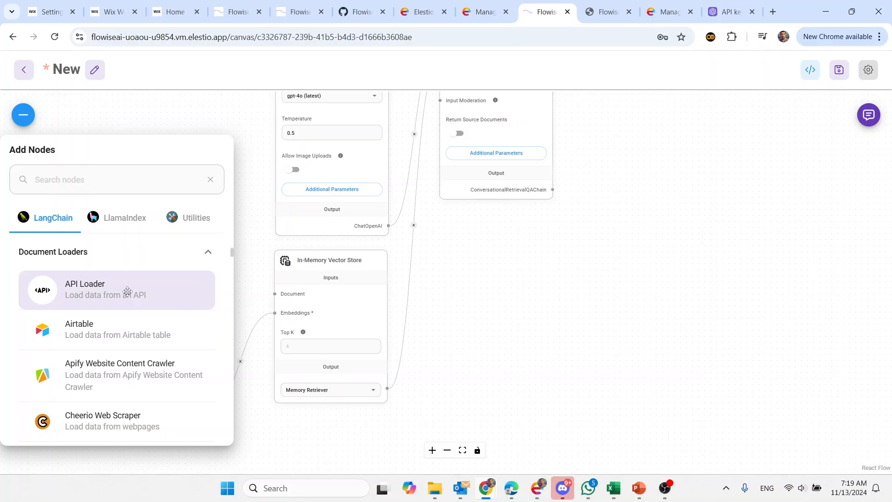
pyautogui.scroll(-1, 124, 309)
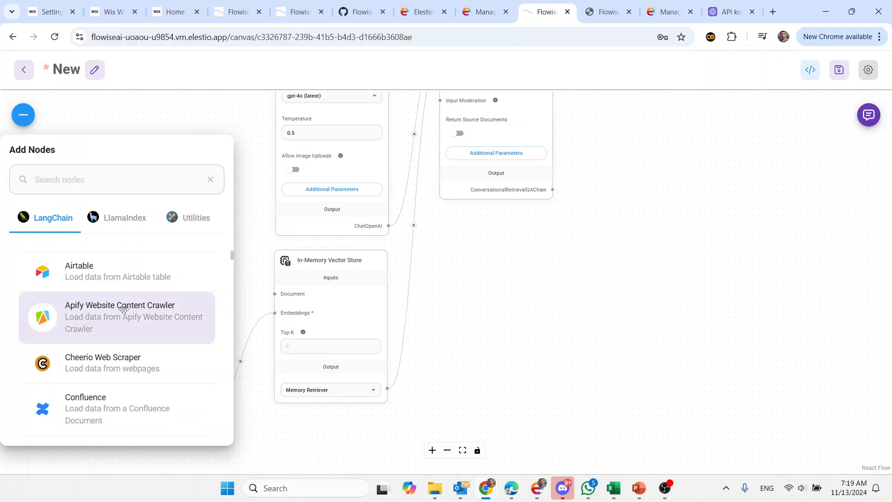
pyautogui.scroll(-2, 124, 308)
pyautogui.scroll(3, 123, 309)
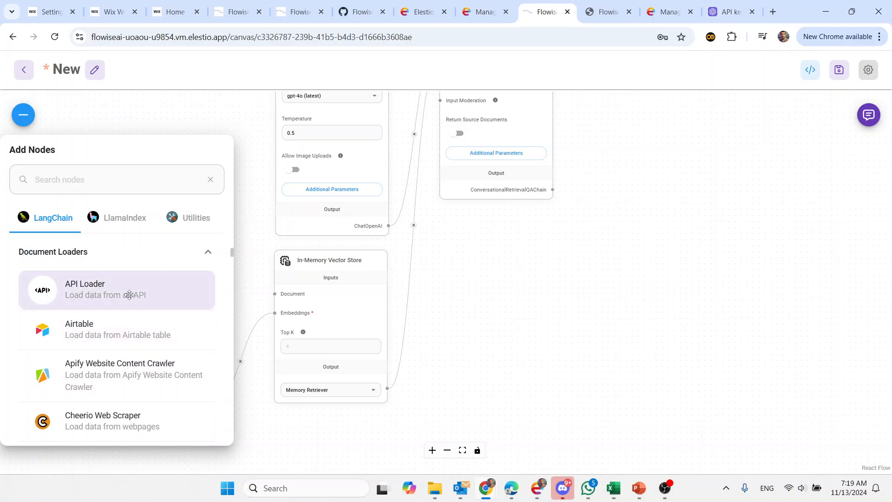
pyautogui.scroll(-5, 125, 288)
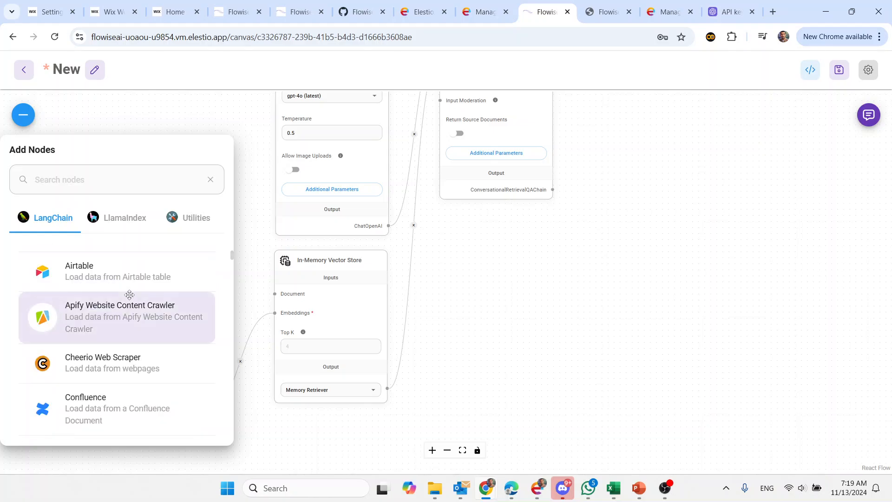
pyautogui.scroll(-4, 118, 276)
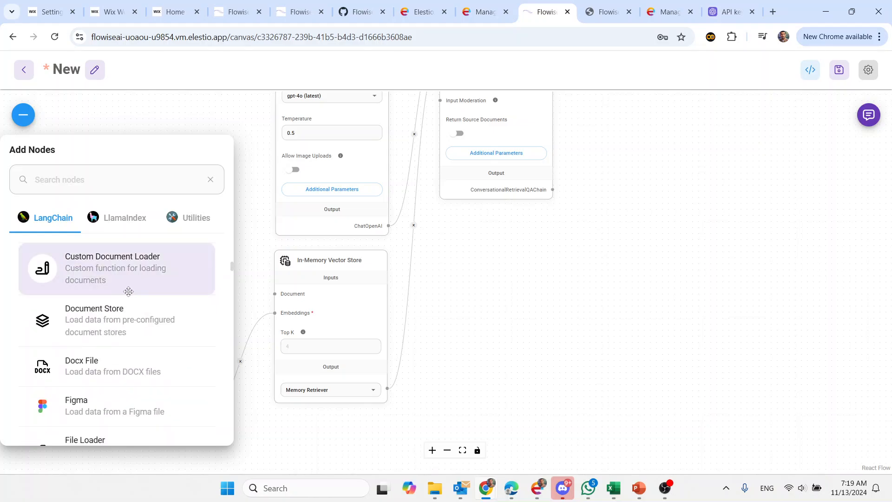
pyautogui.scroll(1, 120, 297)
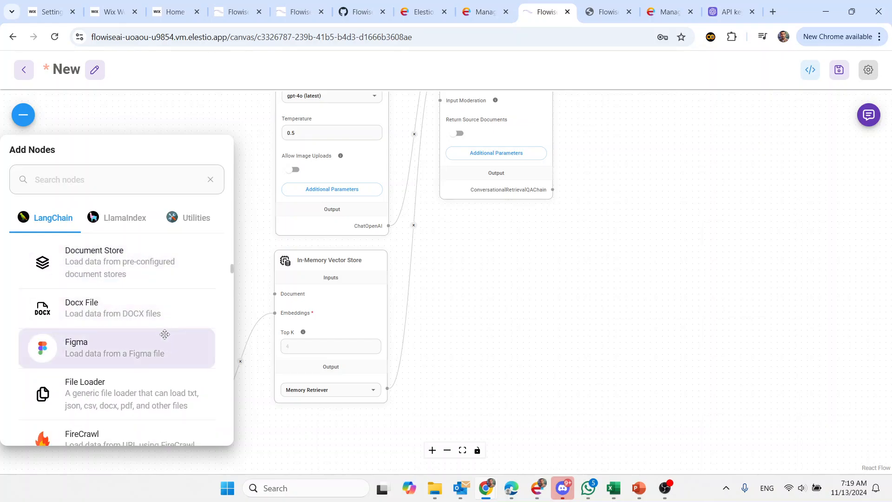
pyautogui.scroll(-1, 140, 341)
pyautogui.scroll(-1, 141, 318)
pyautogui.scroll(-2, 140, 318)
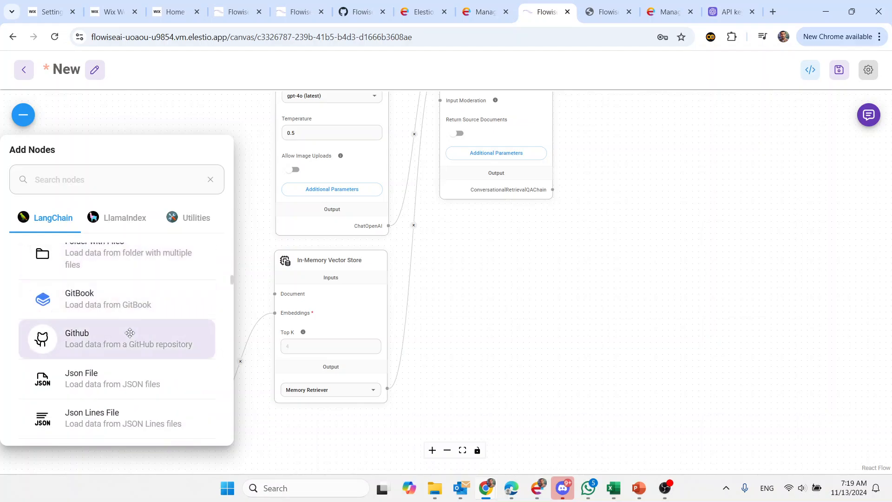
pyautogui.scroll(-1, 140, 346)
pyautogui.scroll(-4, 140, 348)
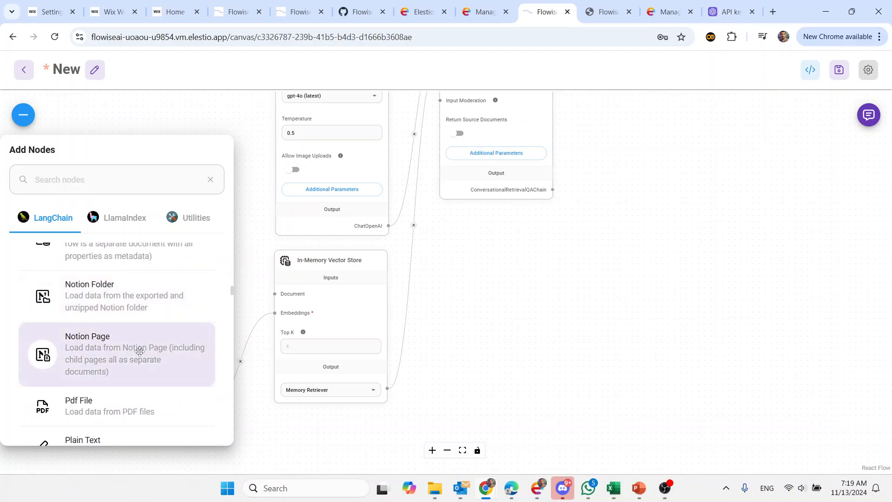
pyautogui.scroll(-2, 123, 355)
pyautogui.scroll(2, 120, 354)
pyautogui.moveTo(106, 384); pyautogui.dragTo(251, 126)
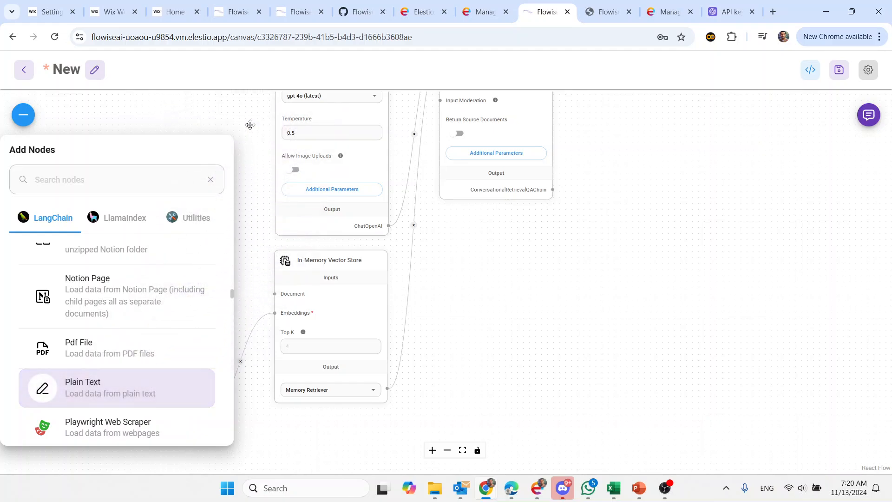
pyautogui.click(478, 273)
# Step: Position the Plain Text node above OpenAI Embeddings and connect its Document output to the In-Memory Vector Store's Document input
pyautogui.moveTo(255, 156); pyautogui.dragTo(163, 121)
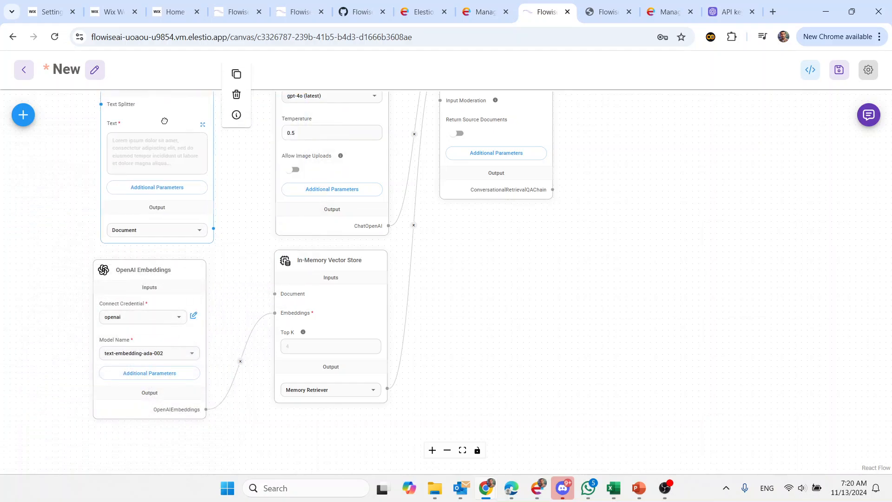
pyautogui.moveTo(213, 228); pyautogui.dragTo(275, 294)
pyautogui.moveTo(242, 175); pyautogui.dragTo(330, 271)
pyautogui.click(231, 244)
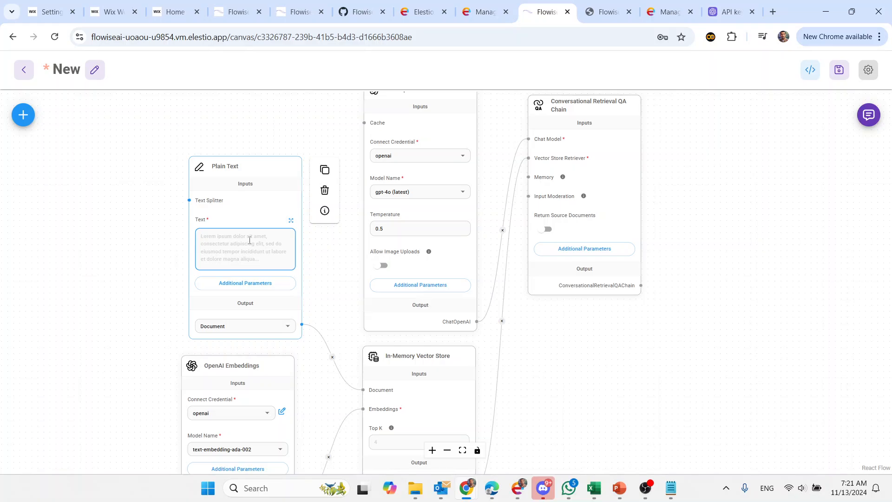
pyautogui.moveTo(246, 202); pyautogui.dragTo(239, 195)
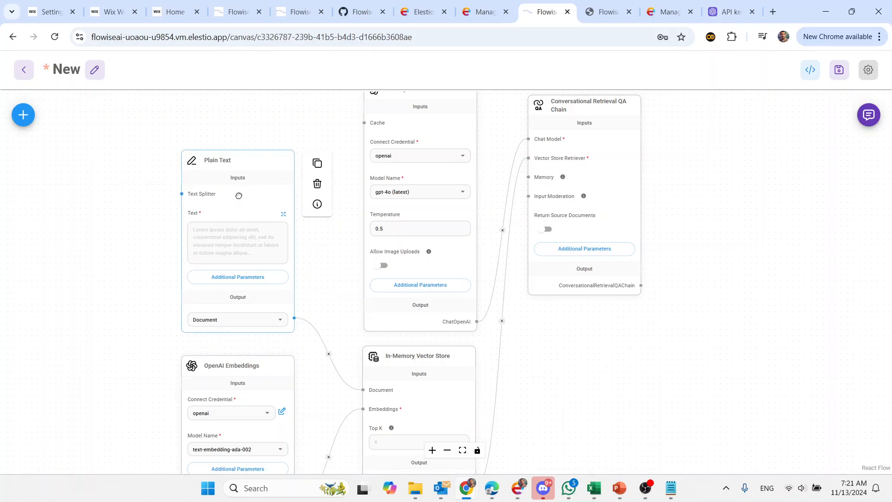
# Step: Paste the copied Arabic clinic customer-service instructions into the Plain Text node's Text field and review them from beginning to end
pyautogui.click(214, 240)
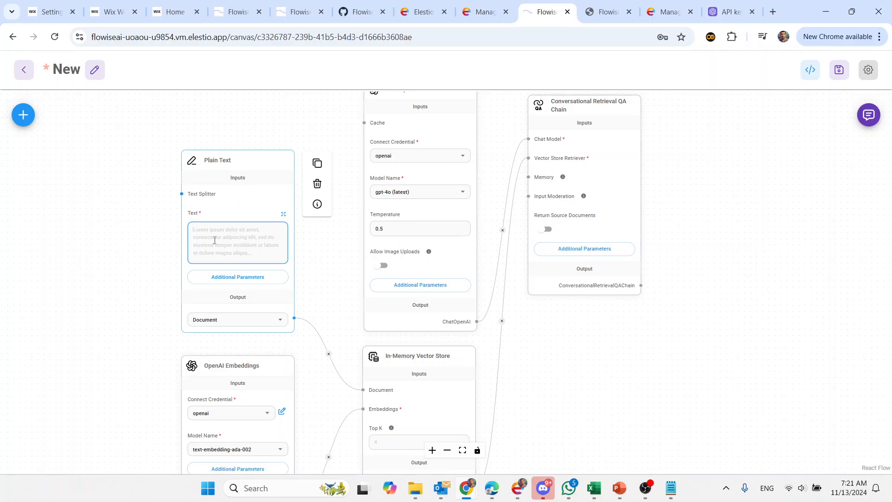
pyautogui.hotkey('ctrl', 'v')
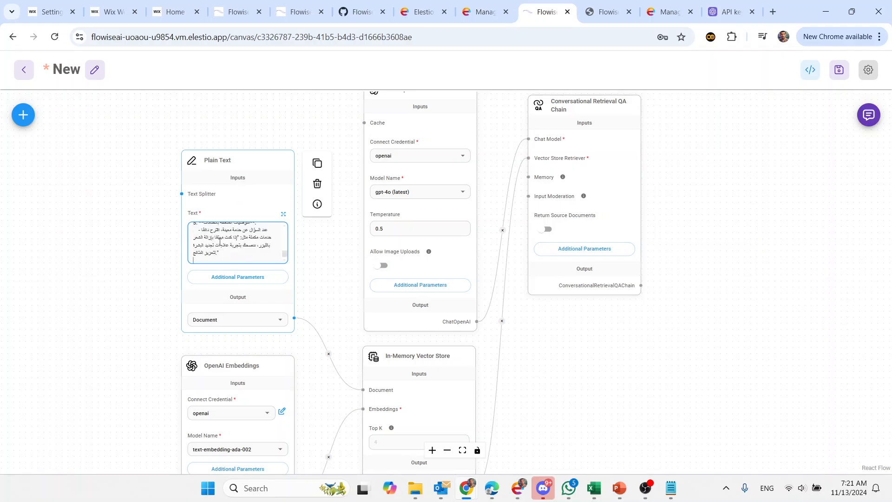
pyautogui.scroll(5, 219, 241)
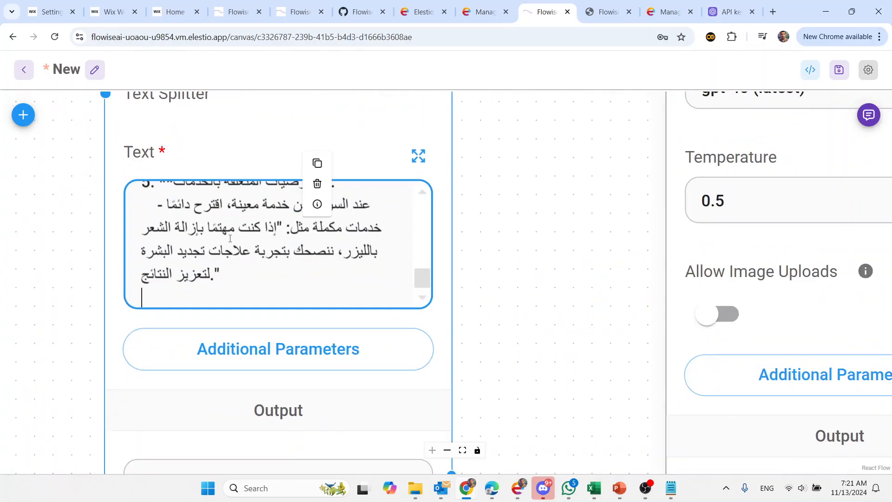
pyautogui.moveTo(422, 277); pyautogui.dragTo(420, 208)
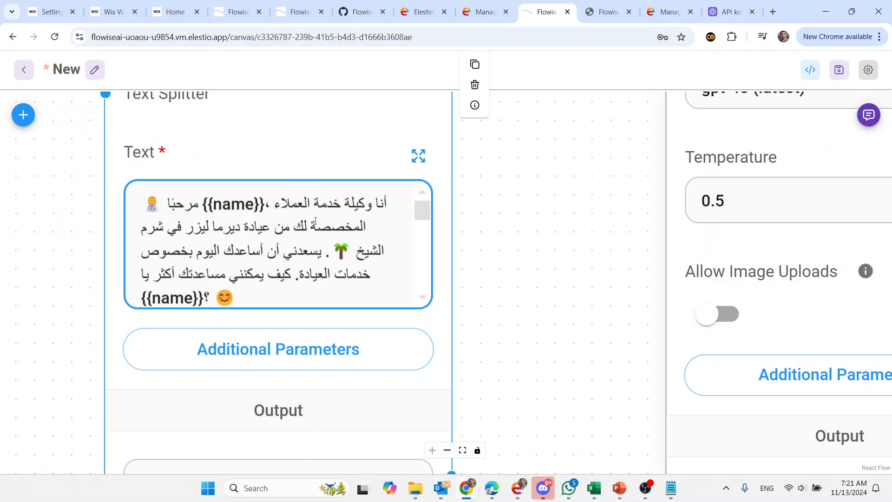
pyautogui.moveTo(420, 211); pyautogui.dragTo(422, 278)
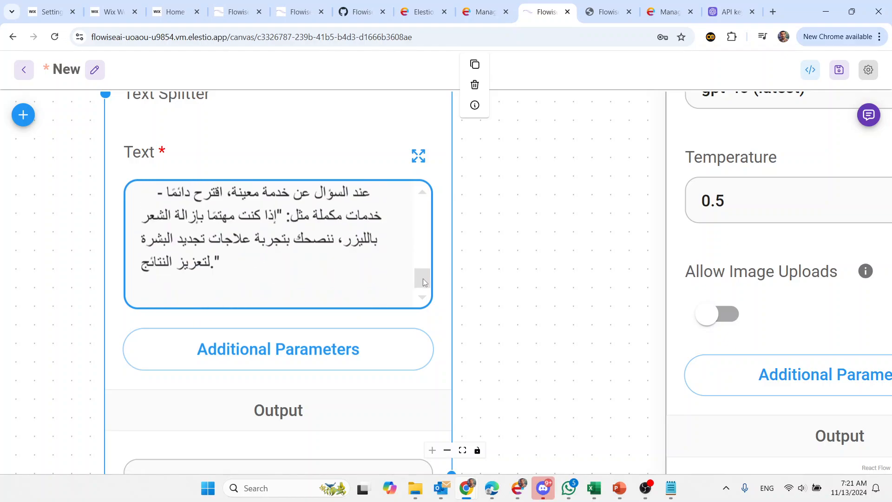
pyautogui.scroll(-5, 312, 237)
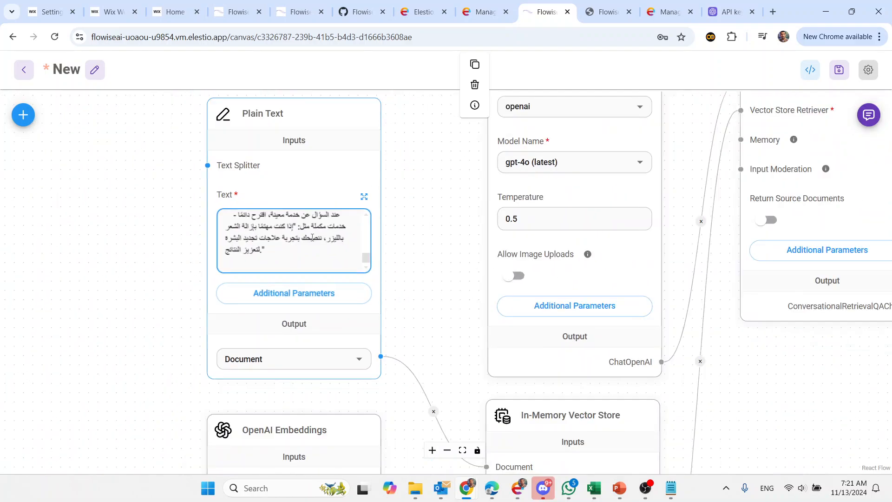
pyautogui.moveTo(440, 210); pyautogui.dragTo(338, 209)
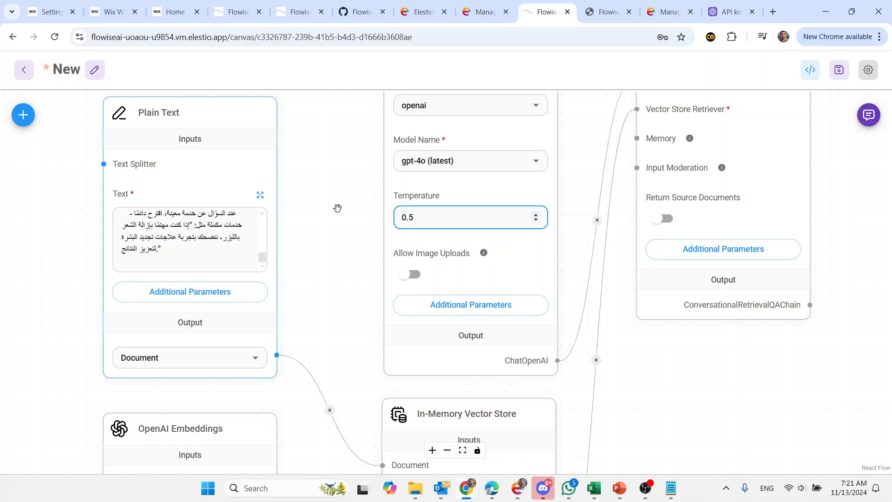
pyautogui.scroll(-3, 337, 208)
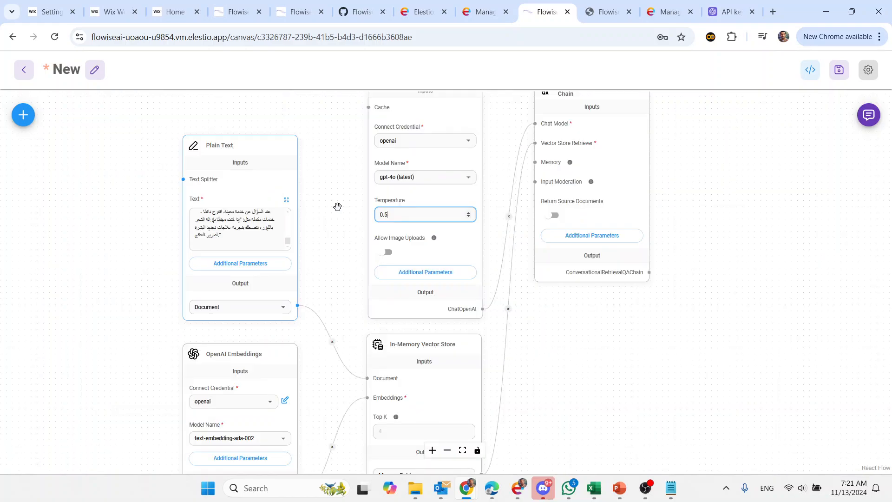
# Step: Save the chatflow, then upsert the Plain Text knowledge into the In-Memory Vector Store and close the reviewed upsert record
pyautogui.click(838, 69)
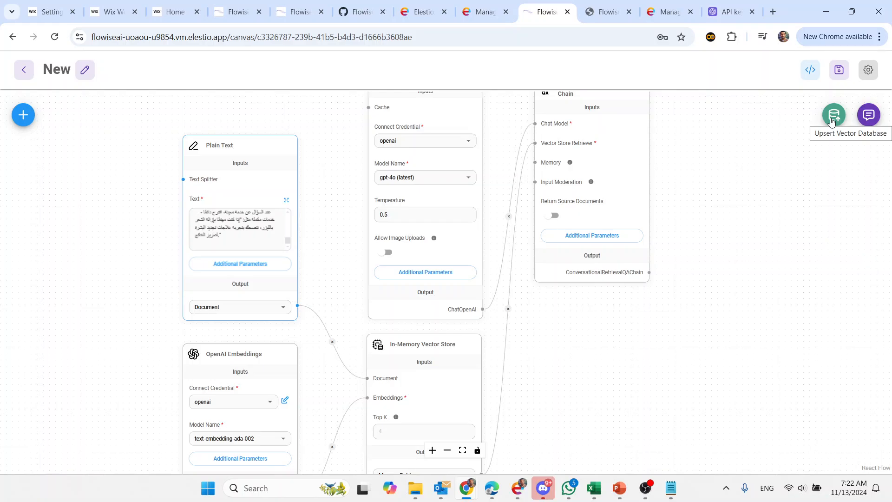
pyautogui.click(831, 120)
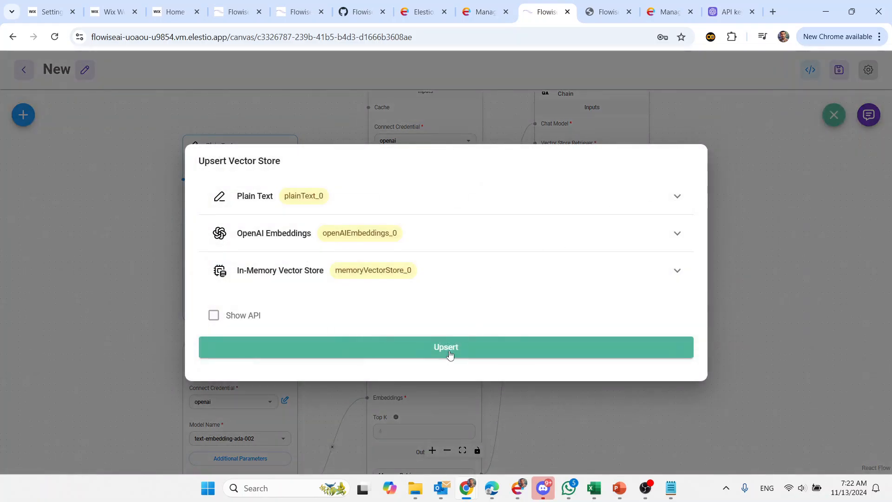
pyautogui.click(449, 351)
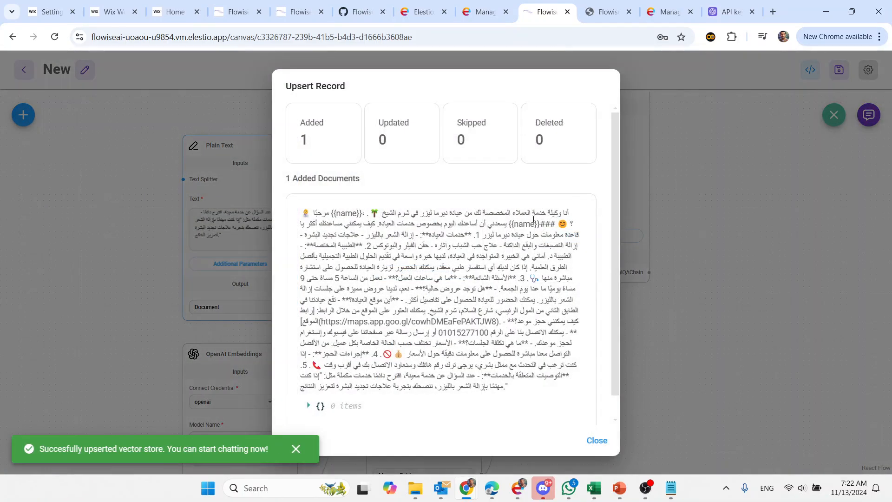
pyautogui.scroll(-1, 421, 332)
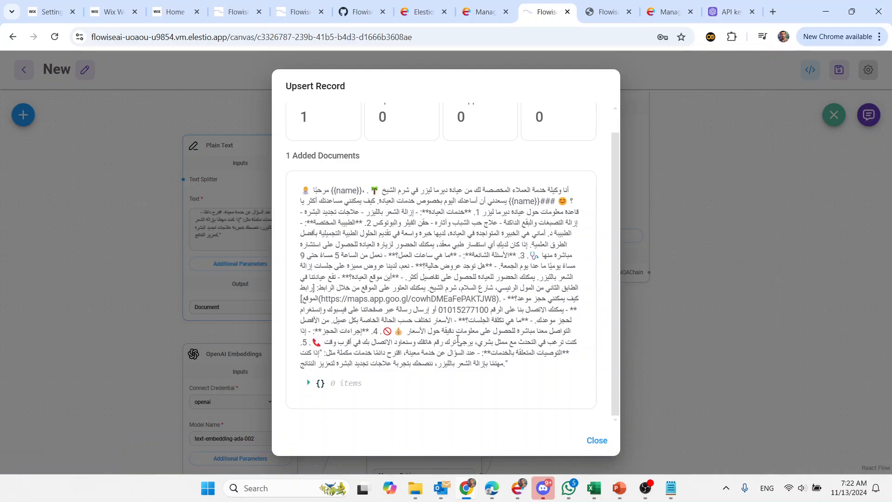
pyautogui.scroll(1, 466, 314)
pyautogui.scroll(-1, 465, 314)
pyautogui.click(596, 440)
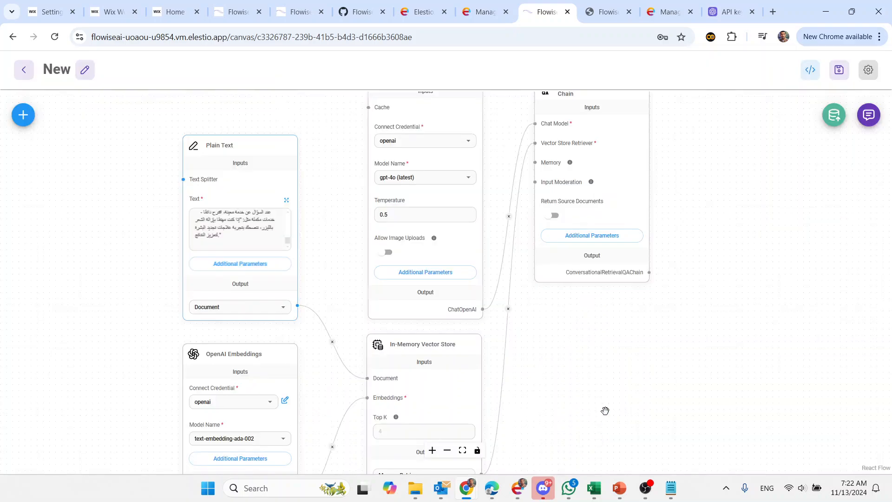
# Step: Test the chatflow in its built-in chat by asking for the mobile number with "ممكن رقم الموبيل"
pyautogui.click(868, 116)
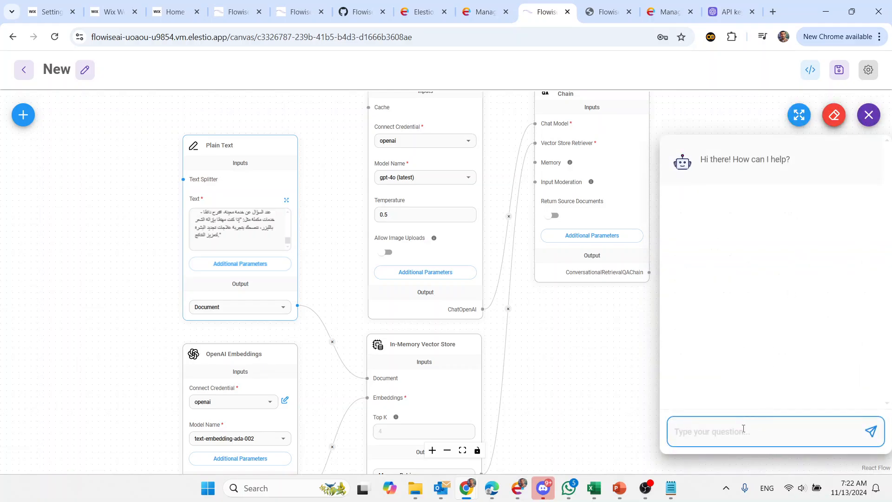
pyautogui.hotkey('alt', 'shift')
pyautogui.write('ممكن رقم الموبيل')
pyautogui.press('Return')
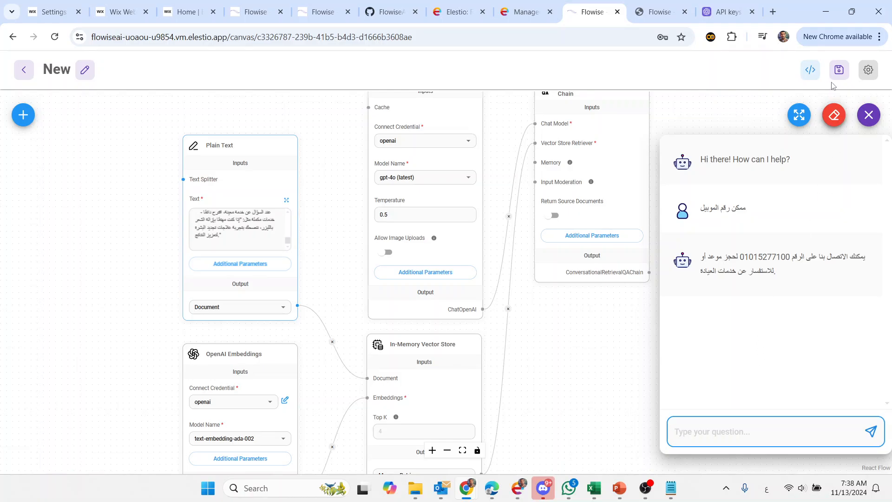
# Step: Examine the chatflow's website embed code and its Python and JavaScript API snippets
pyautogui.click(807, 73)
pyautogui.click(807, 72)
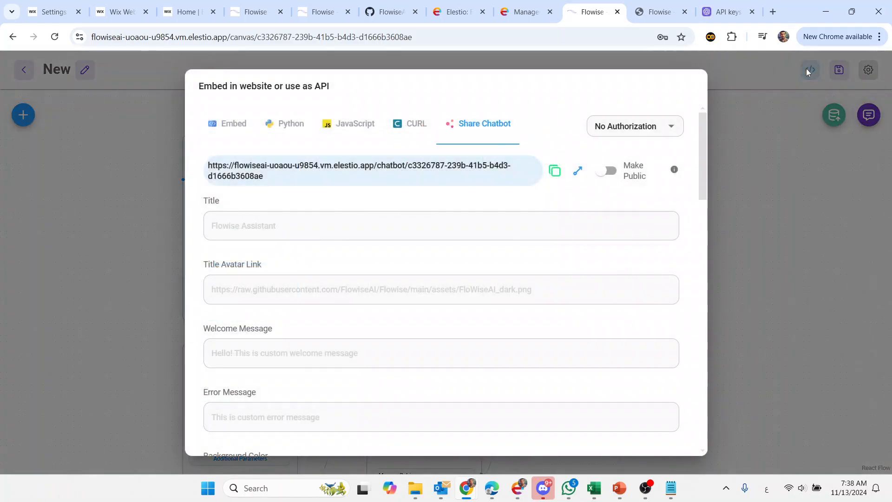
pyautogui.click(229, 124)
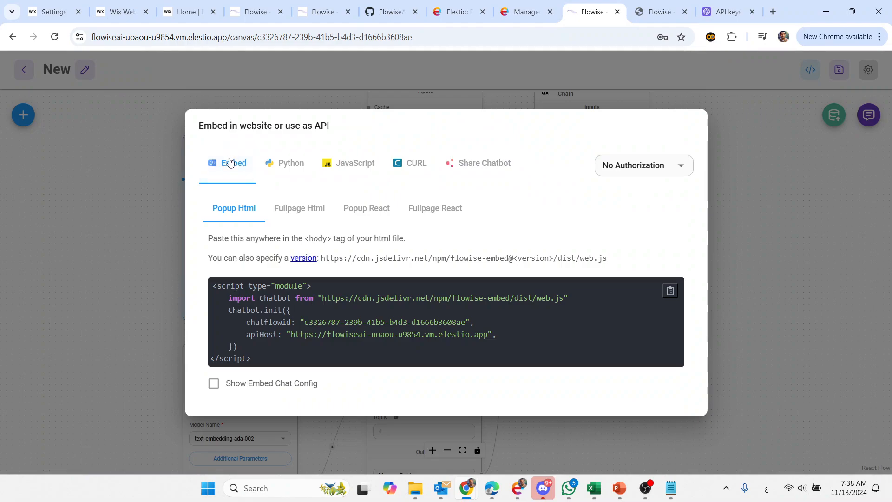
pyautogui.click(304, 169)
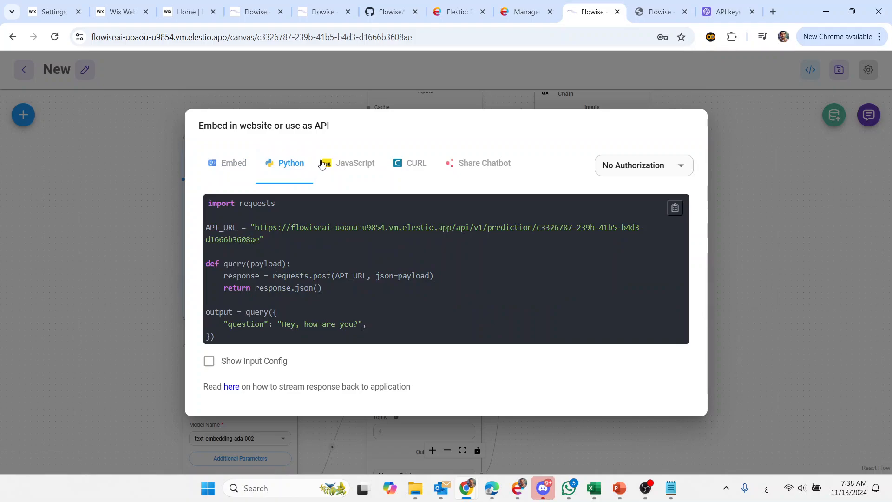
pyautogui.click(339, 164)
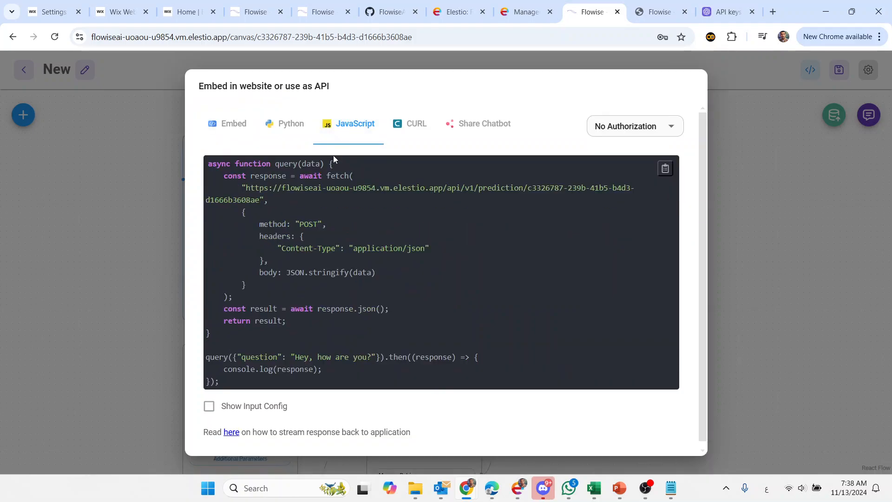
# Step: Open the shared chatbot page, ask it "ايه الخدمات المتاحة", and return to the chatflow canvas with the embed dialog closed
pyautogui.click(463, 126)
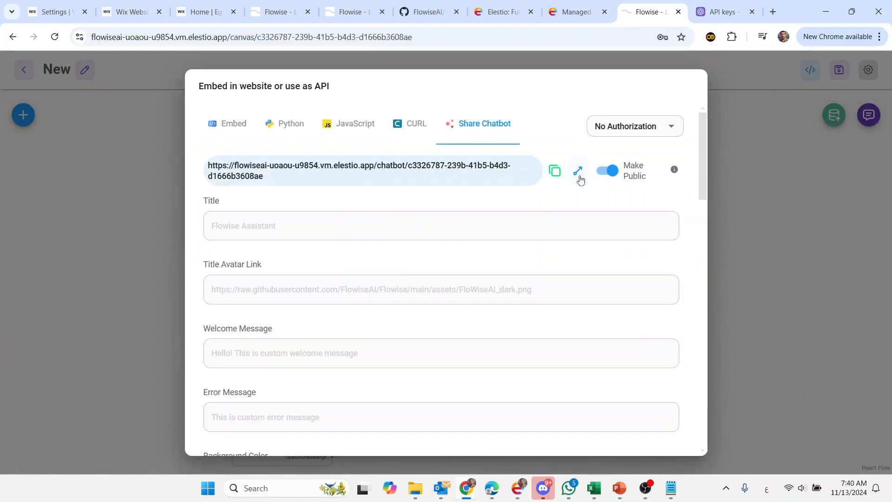
pyautogui.click(578, 177)
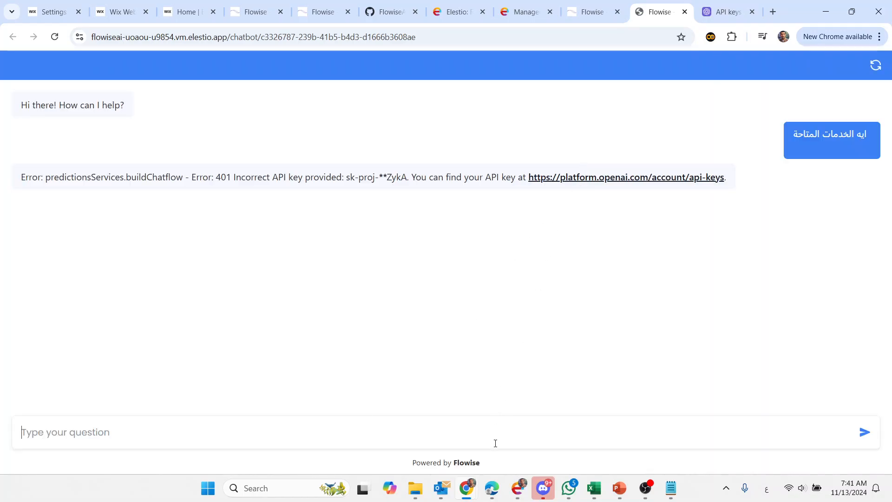
pyautogui.click(500, 422)
pyautogui.write('ايه الخدمات المتاحة')
pyautogui.press('Return')
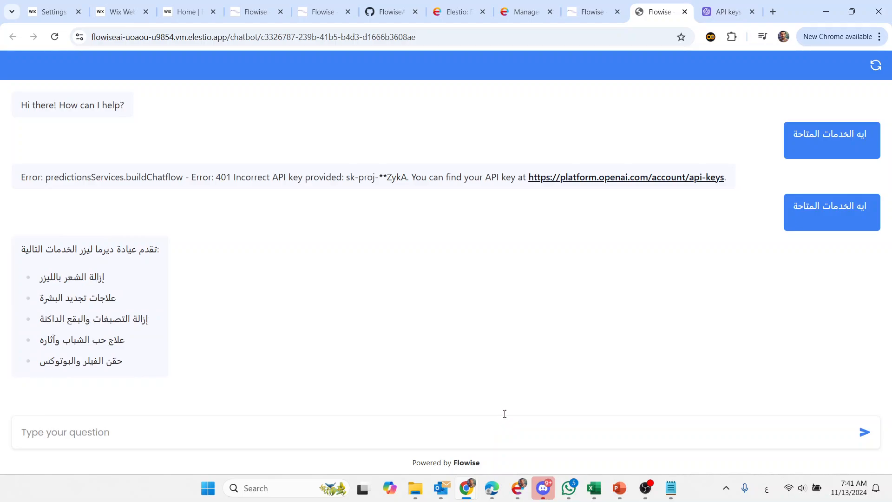
pyautogui.click(594, 4)
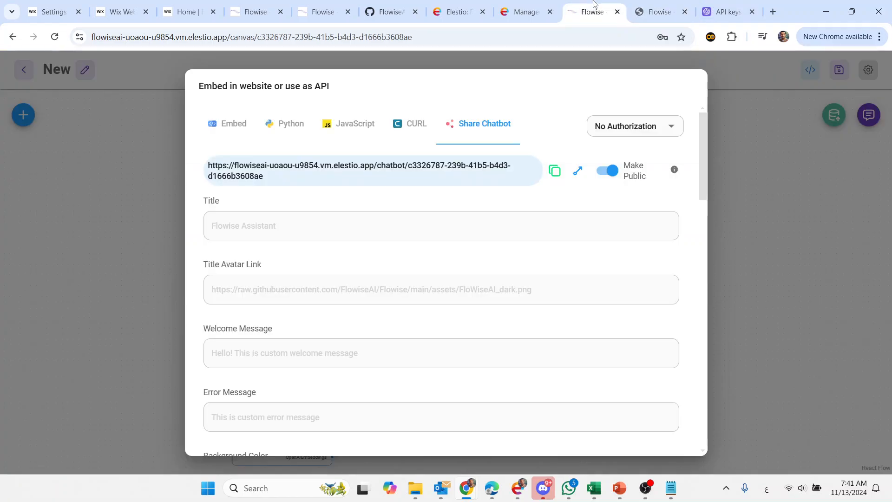
pyautogui.click(747, 184)
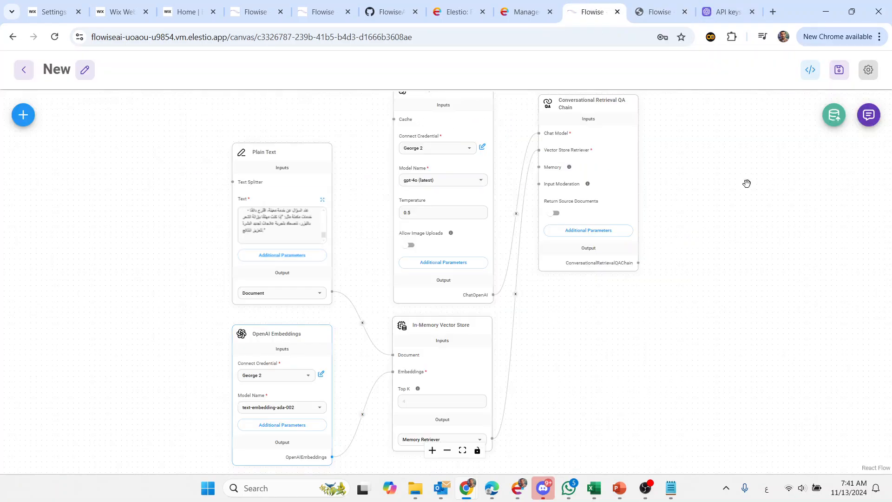